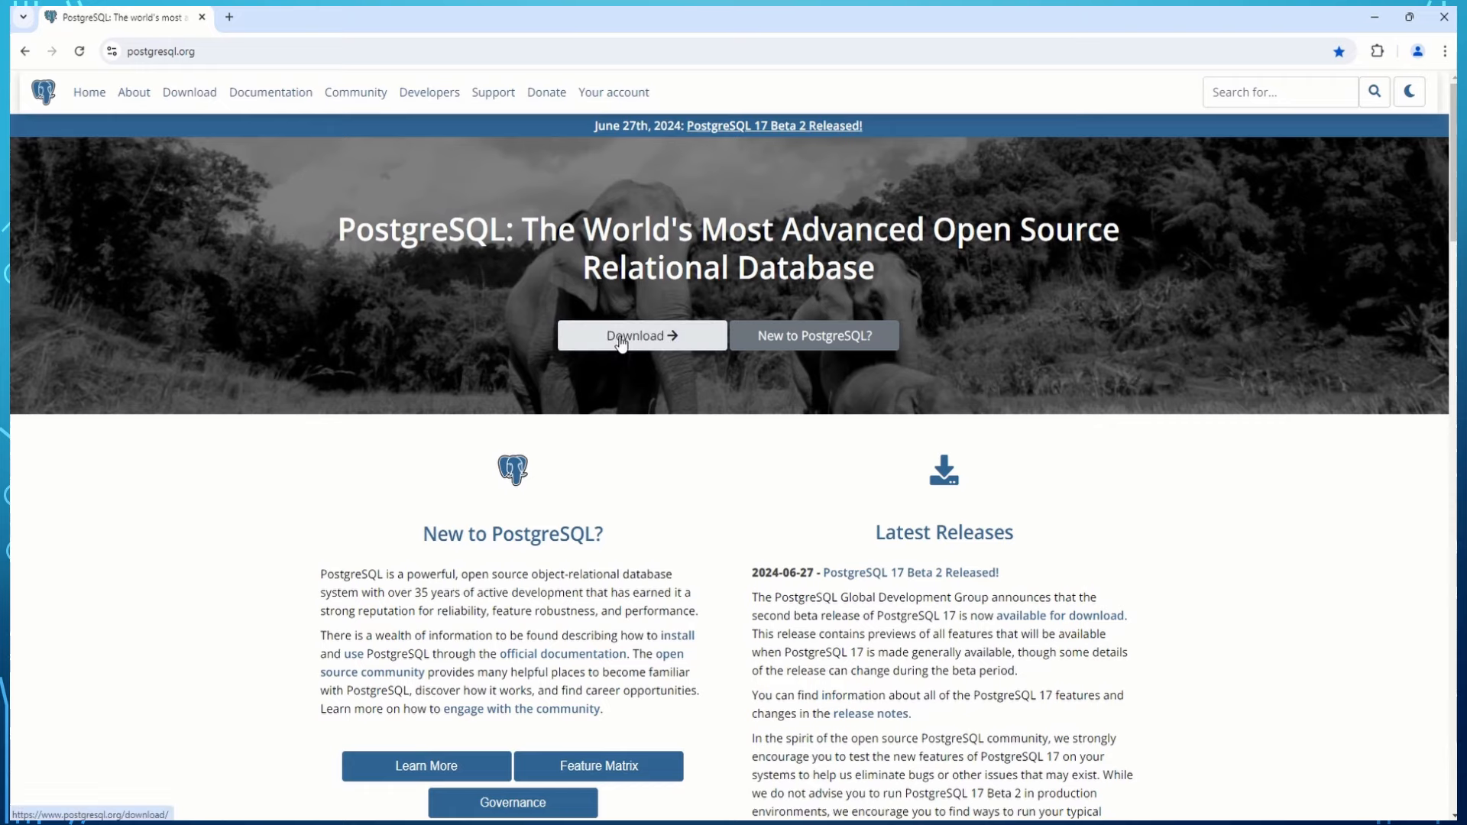
Go from the PostgreSQL Download page for Windows to the EDB installer download page.
left_click(621, 338)
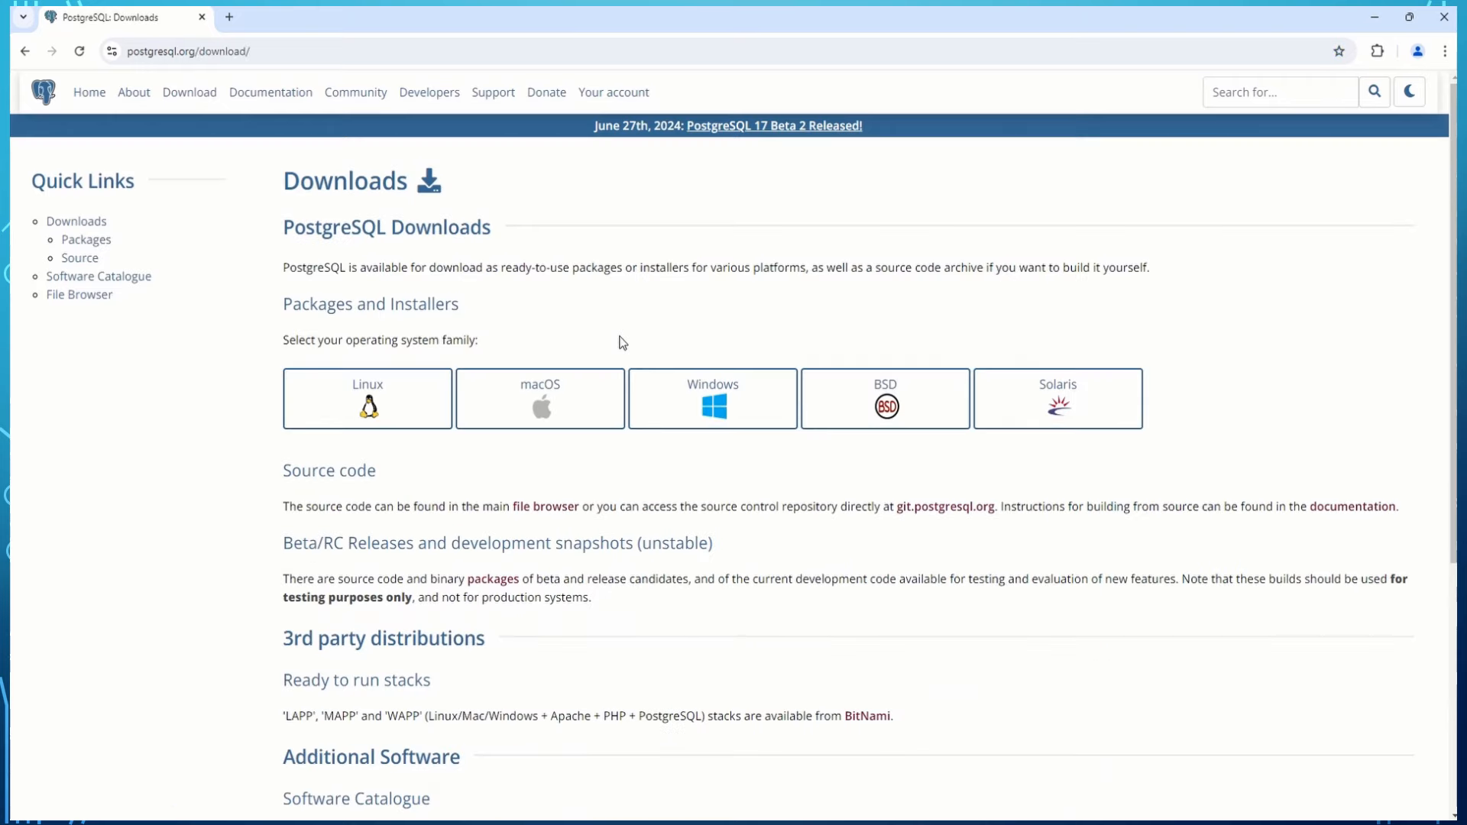
left_click(711, 416)
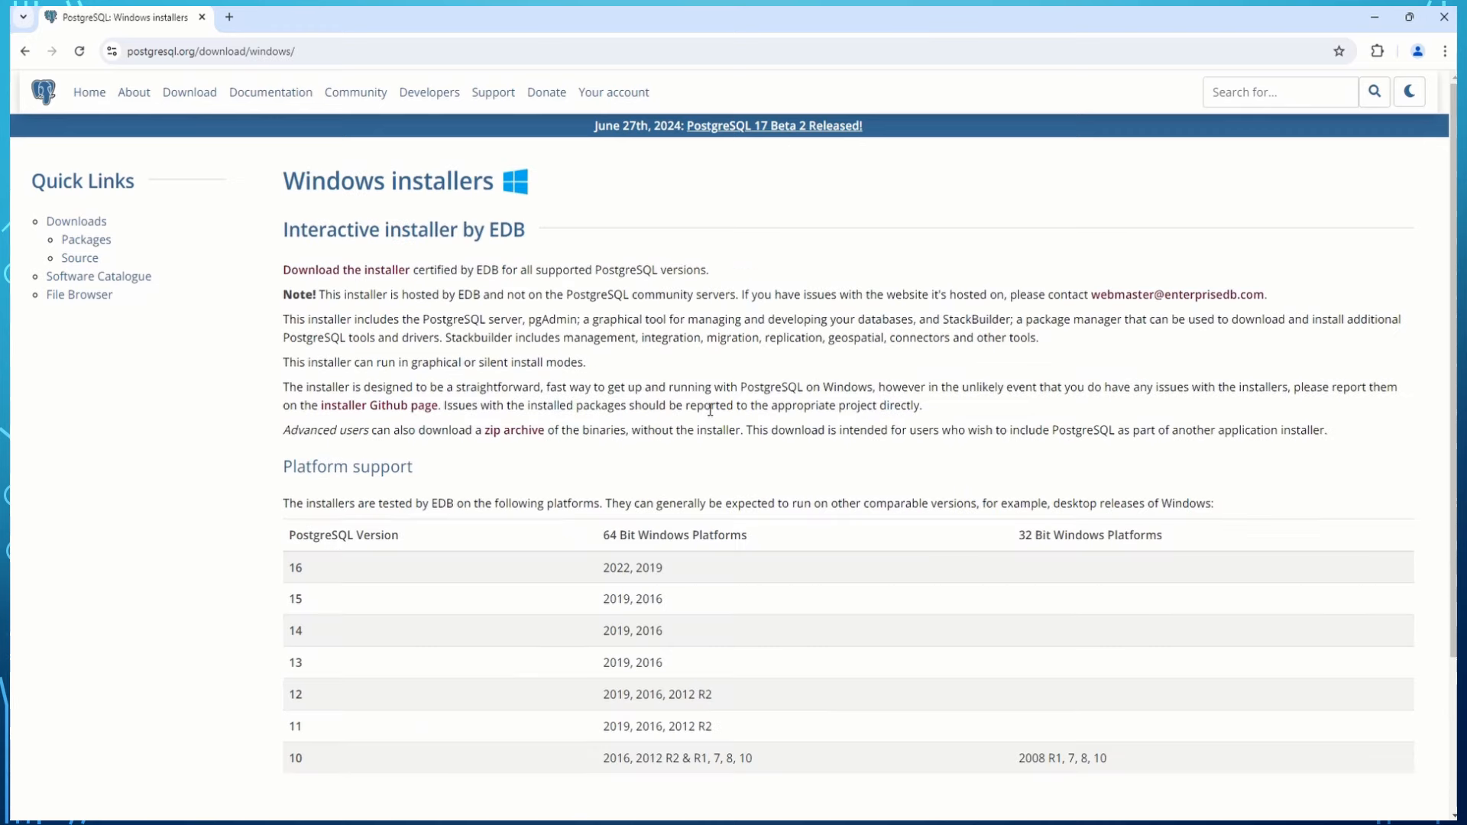
left_click(364, 273)
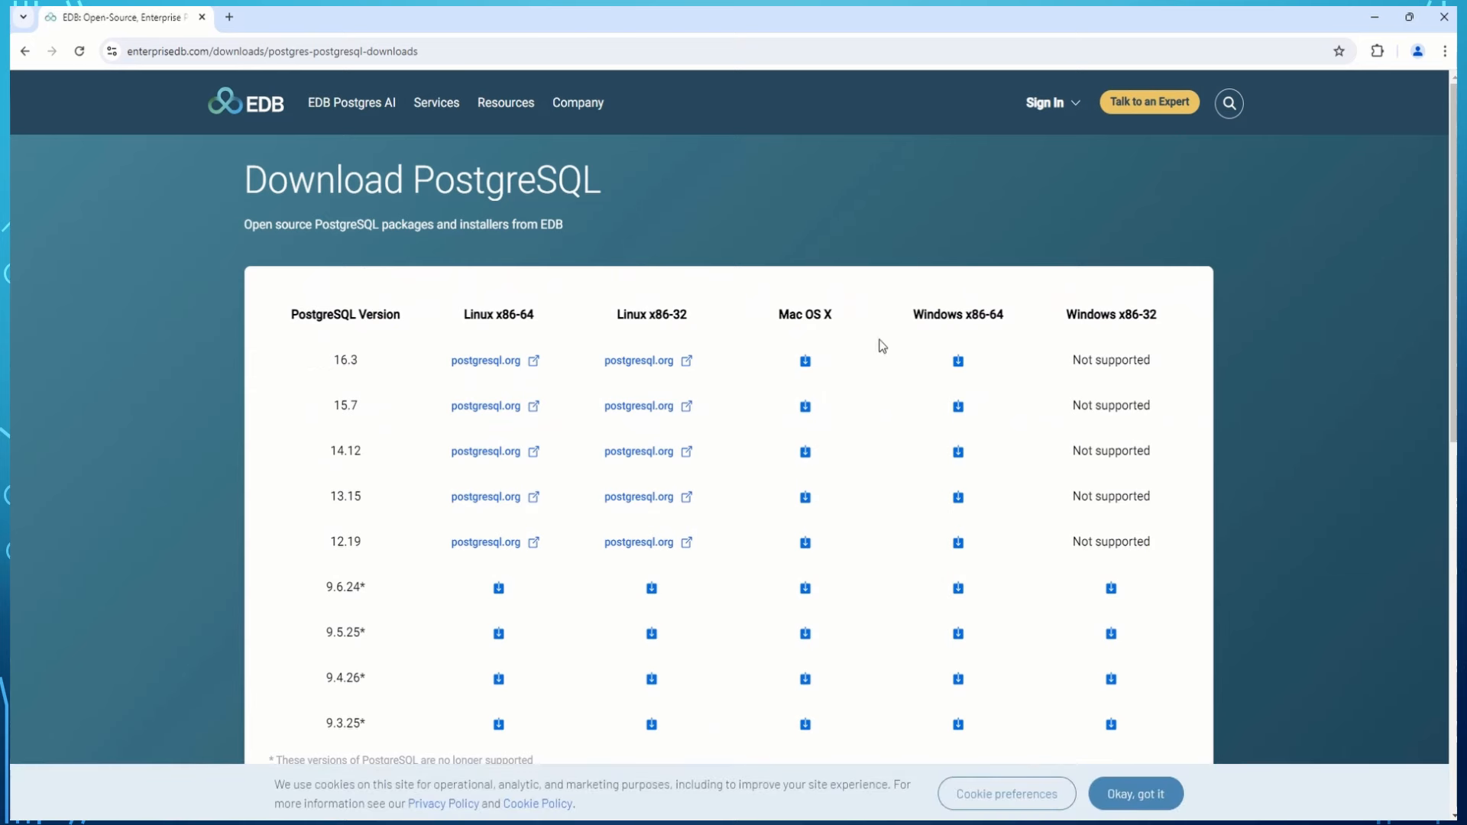
Download the 16.3 Windows x86-64 installer and check its progress in Chrome's downloads bubble.
double_click(929, 319)
left_click_drag(929, 320, 1025, 327)
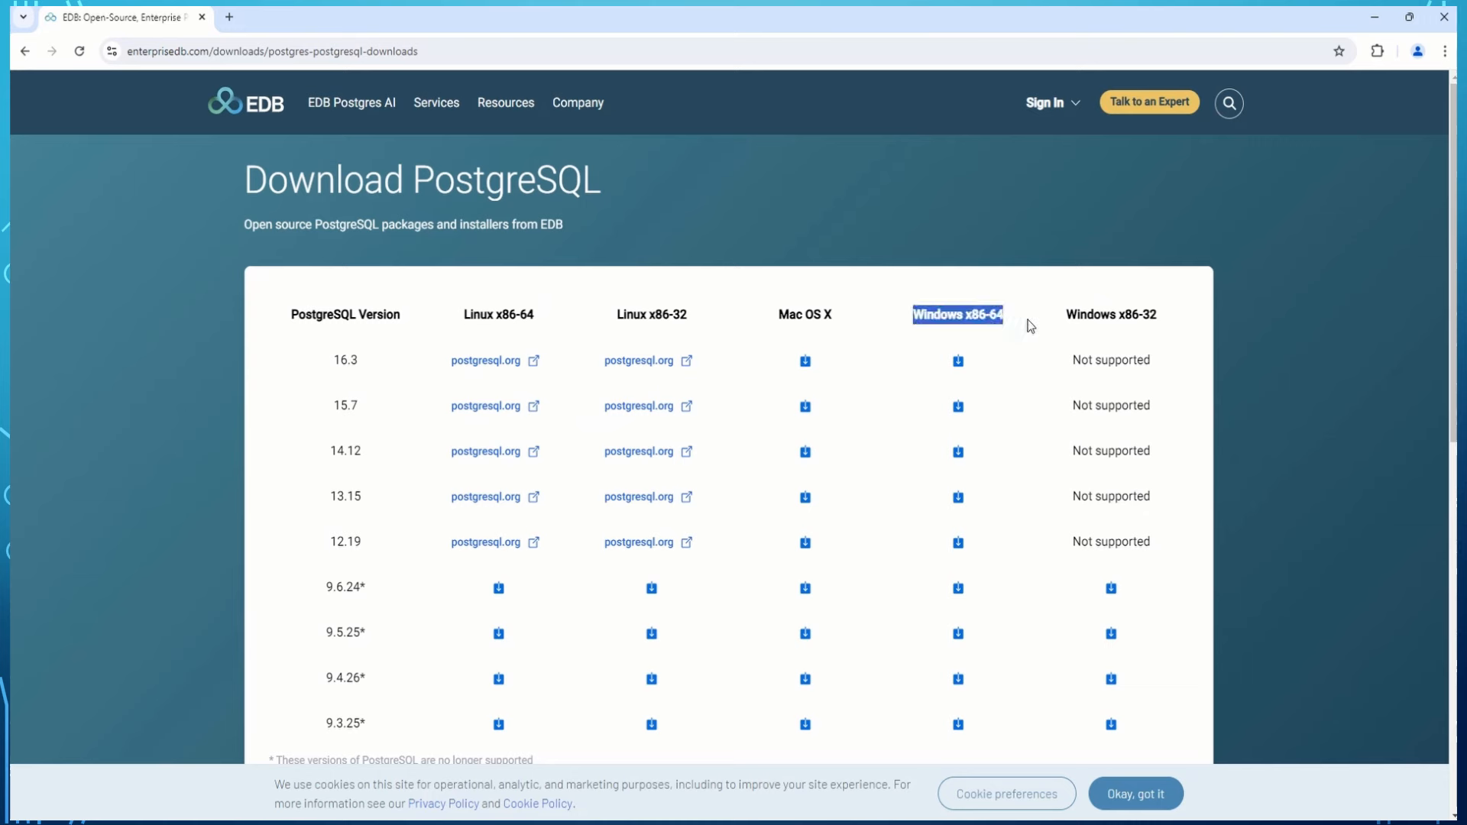
left_click(992, 339)
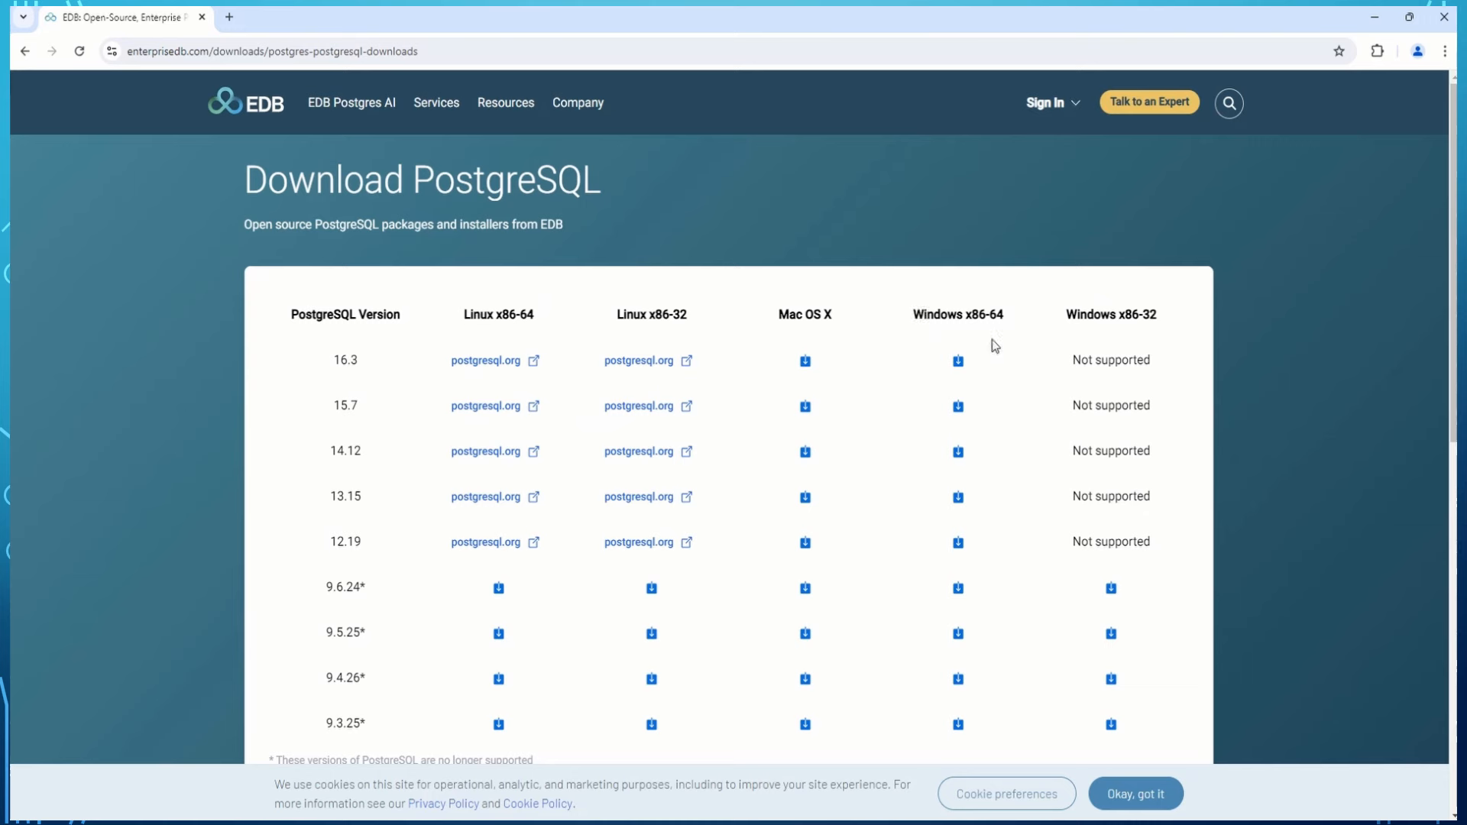
left_click(959, 366)
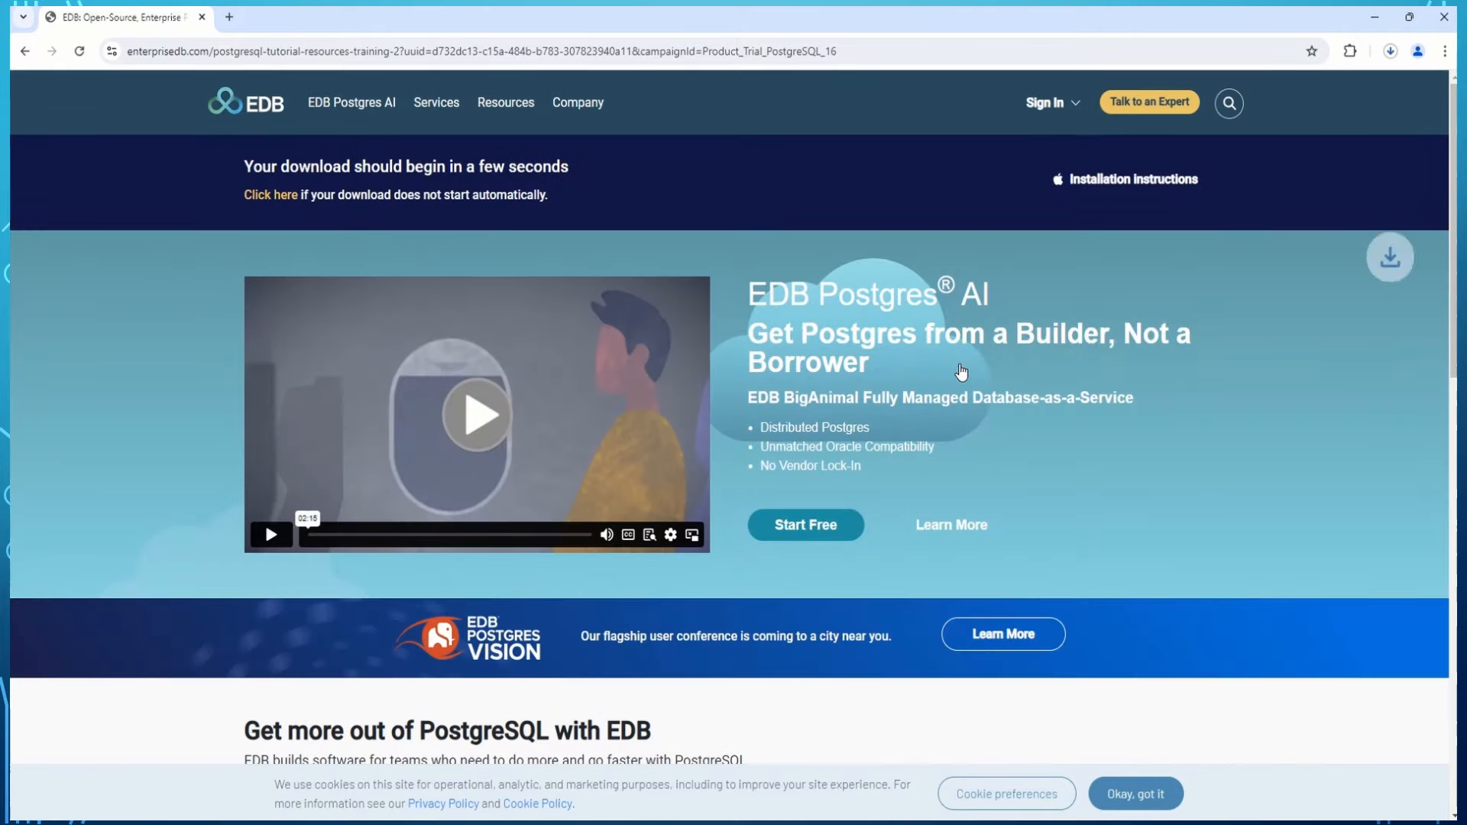
left_click(1389, 57)
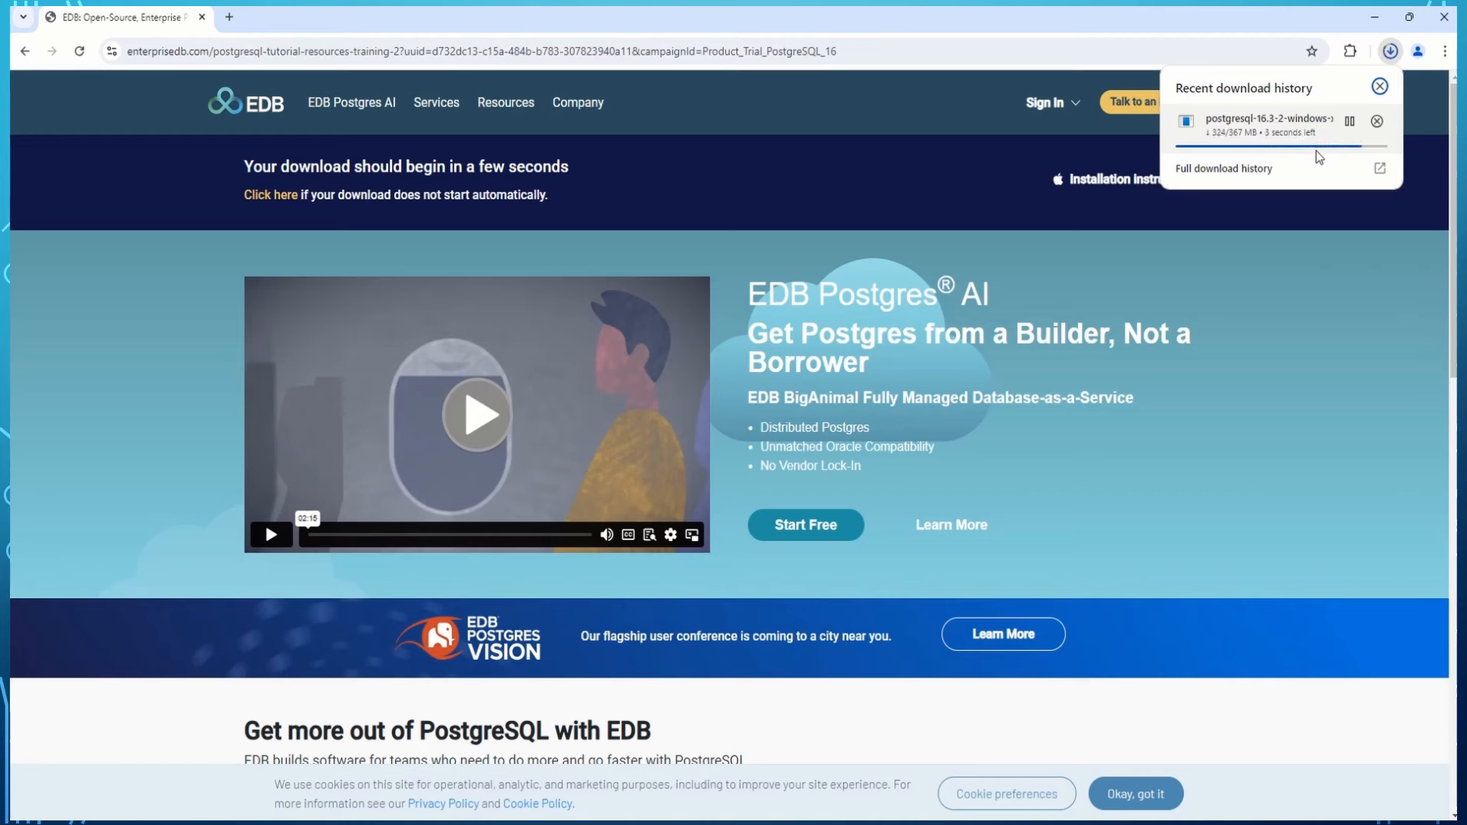
Launch the downloaded installer and keep C:\Program Files\PostgreSQL\16 as the installation directory.
left_click(1268, 122)
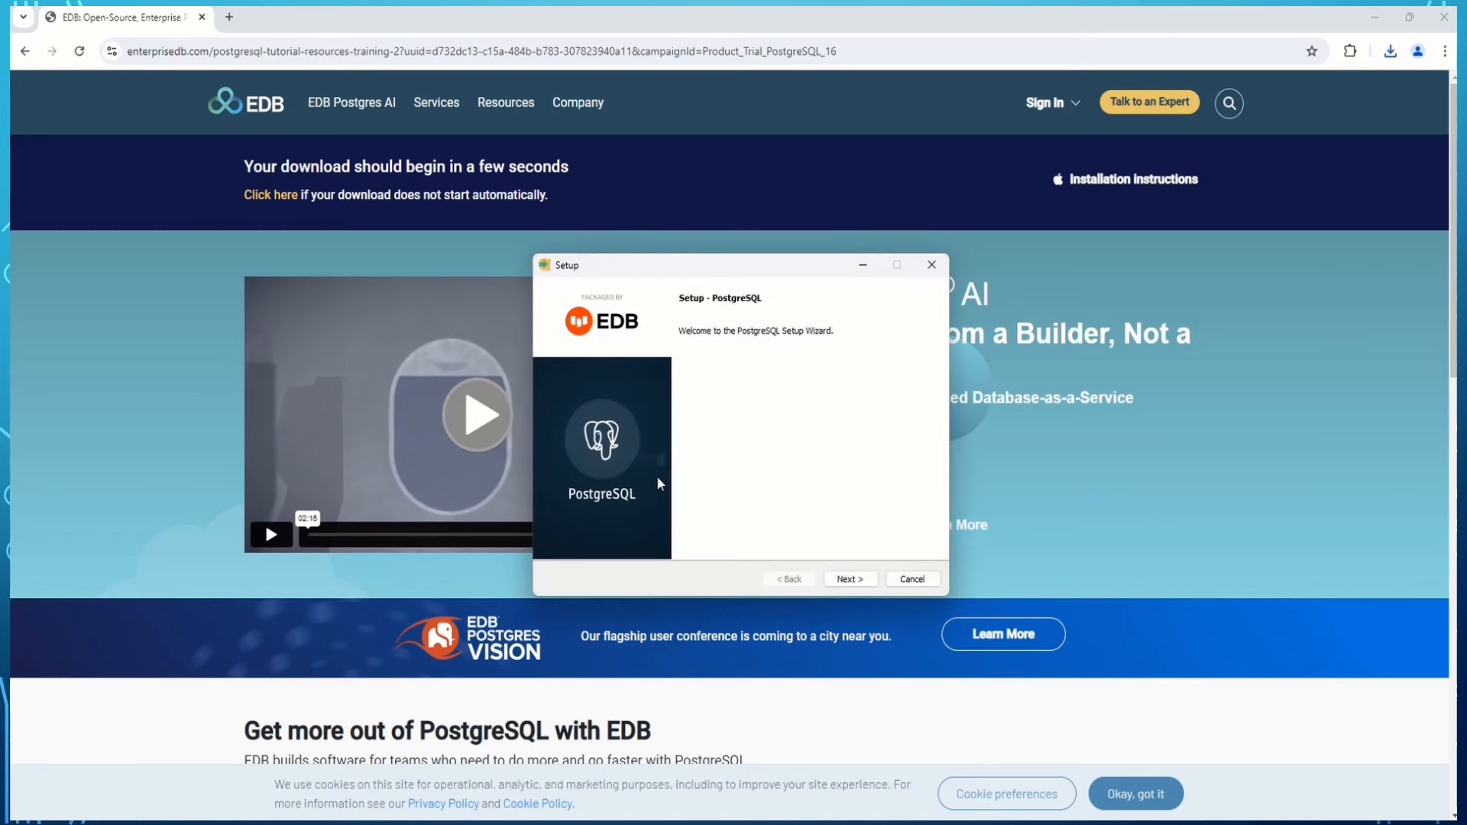
left_click(849, 579)
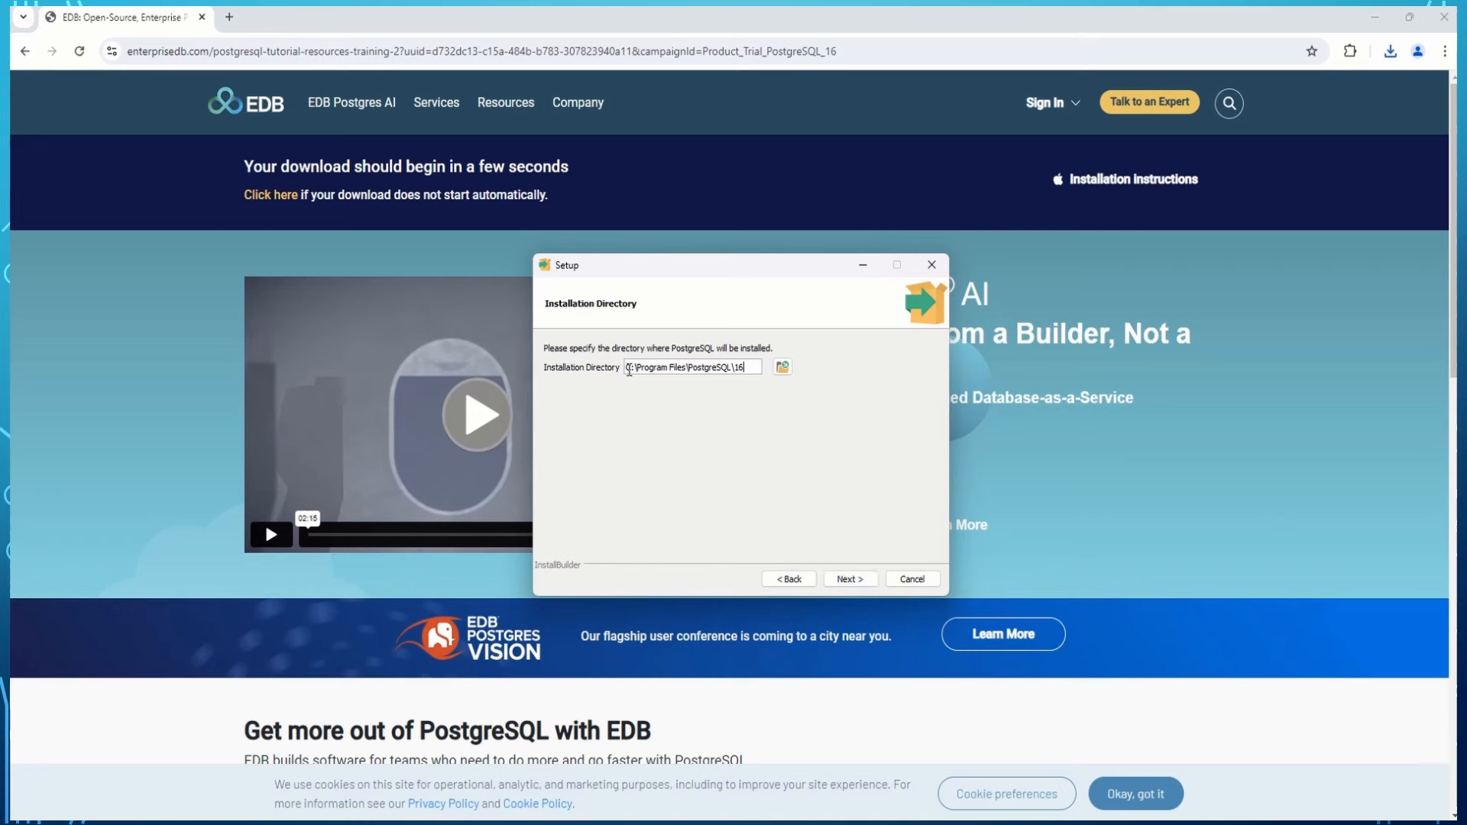
left_click(863, 580)
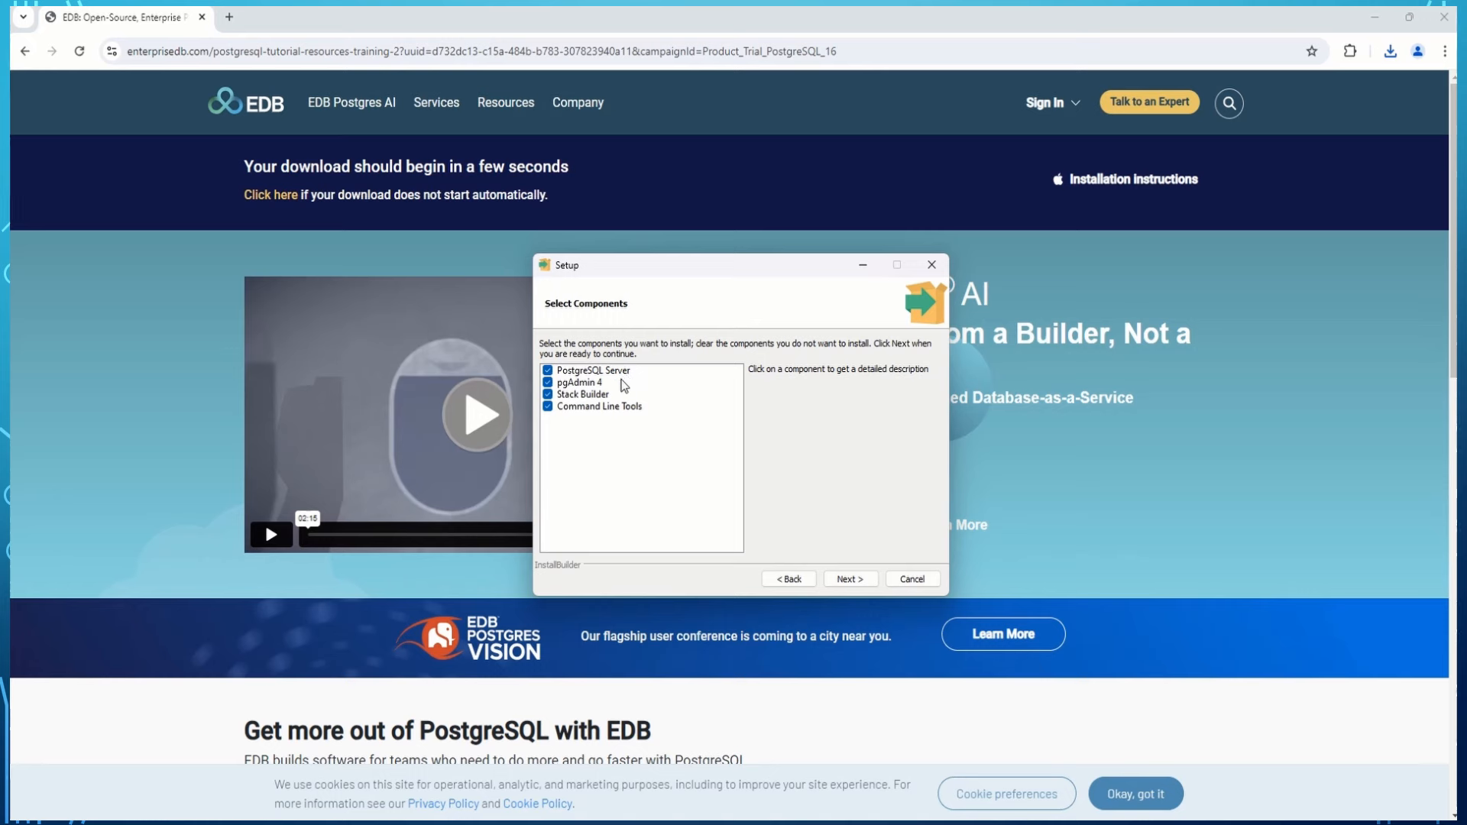
Deselect Stack Builder, keep the default data directory, and set the postgres superuser password.
left_click(547, 395)
left_click(855, 579)
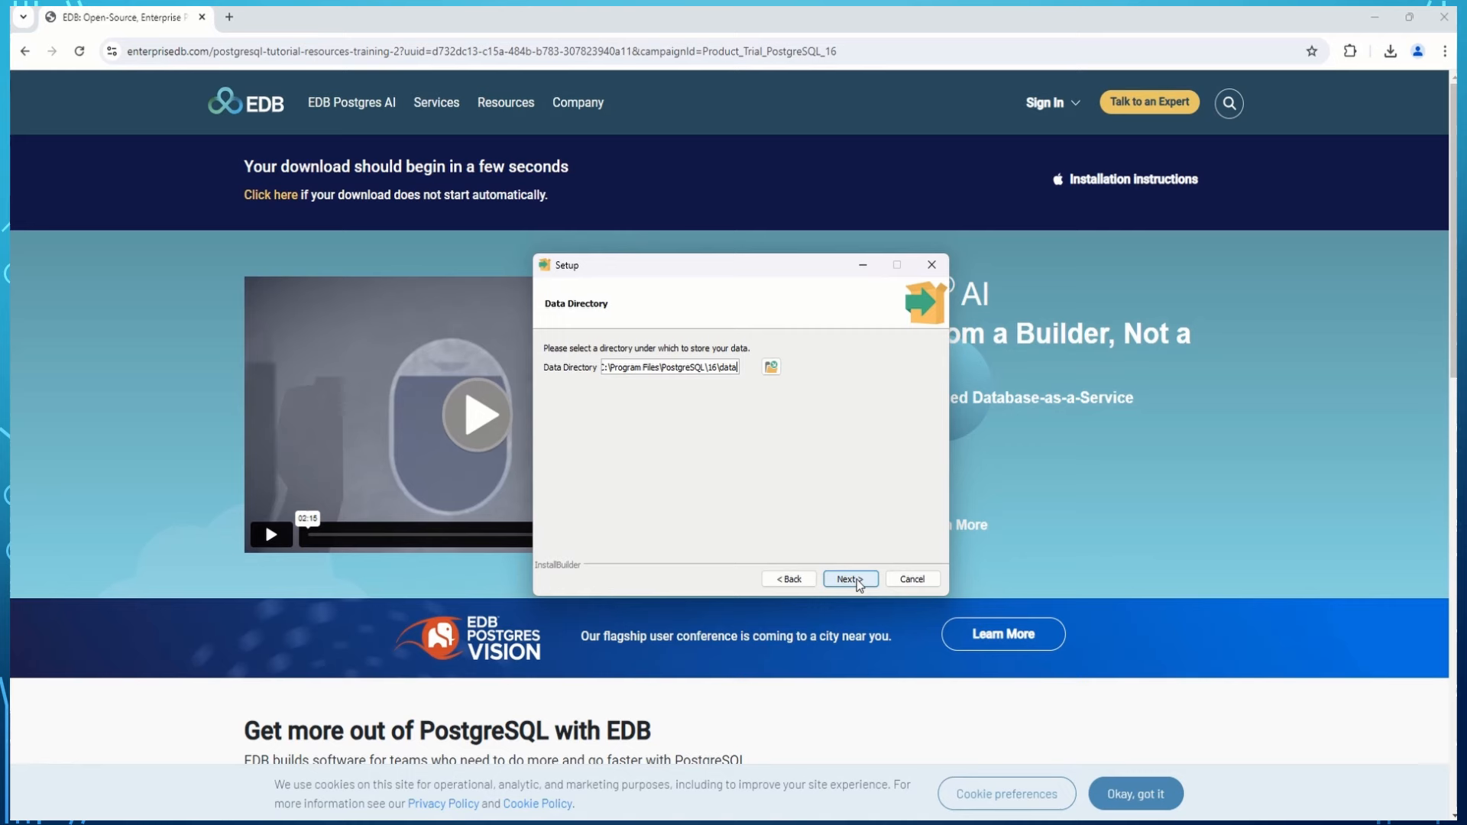
left_click(855, 579)
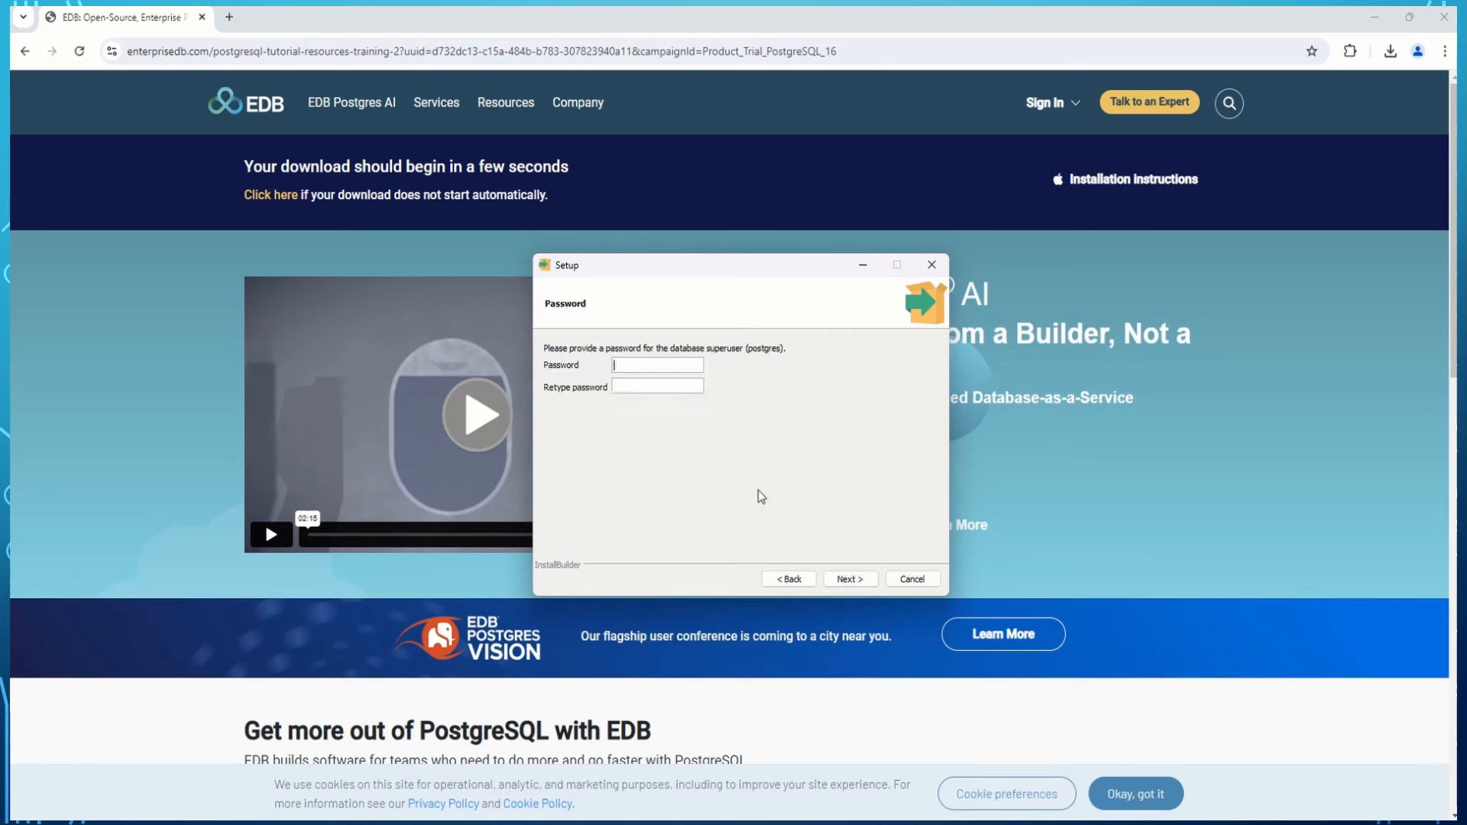
type("admin1234admin1234")
left_click(850, 580)
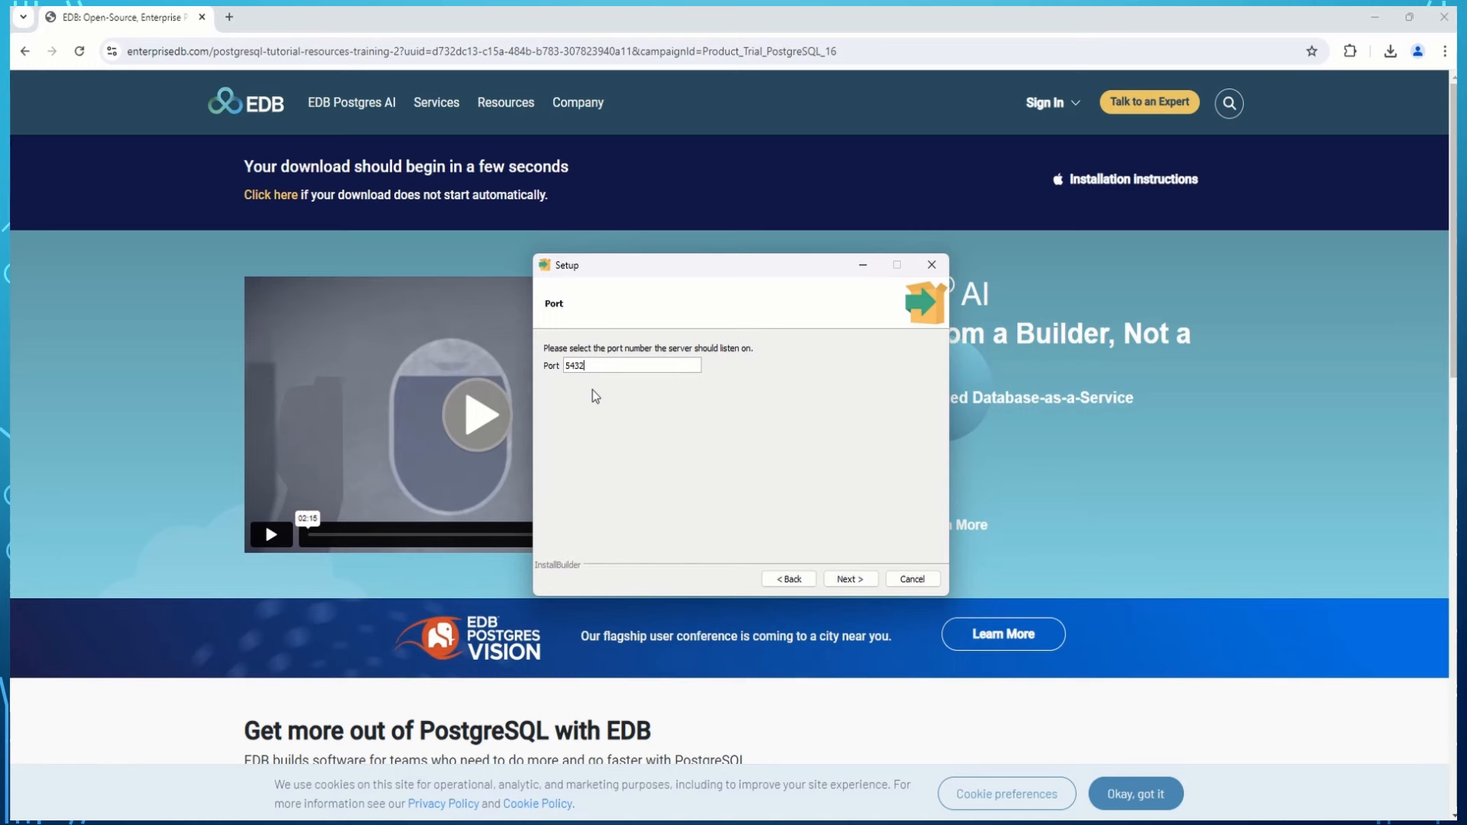
key("super+r")
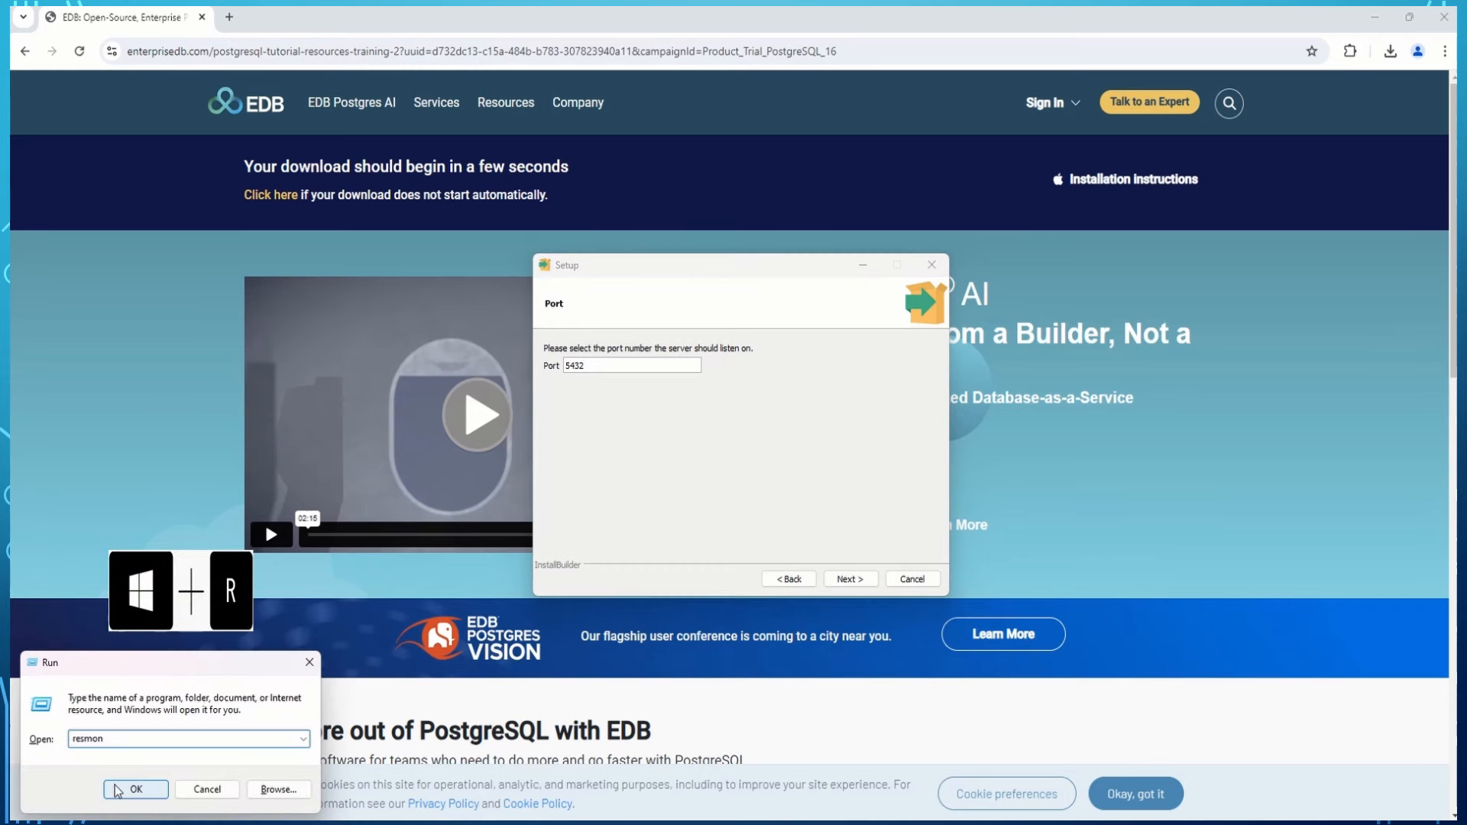
left_click(118, 791)
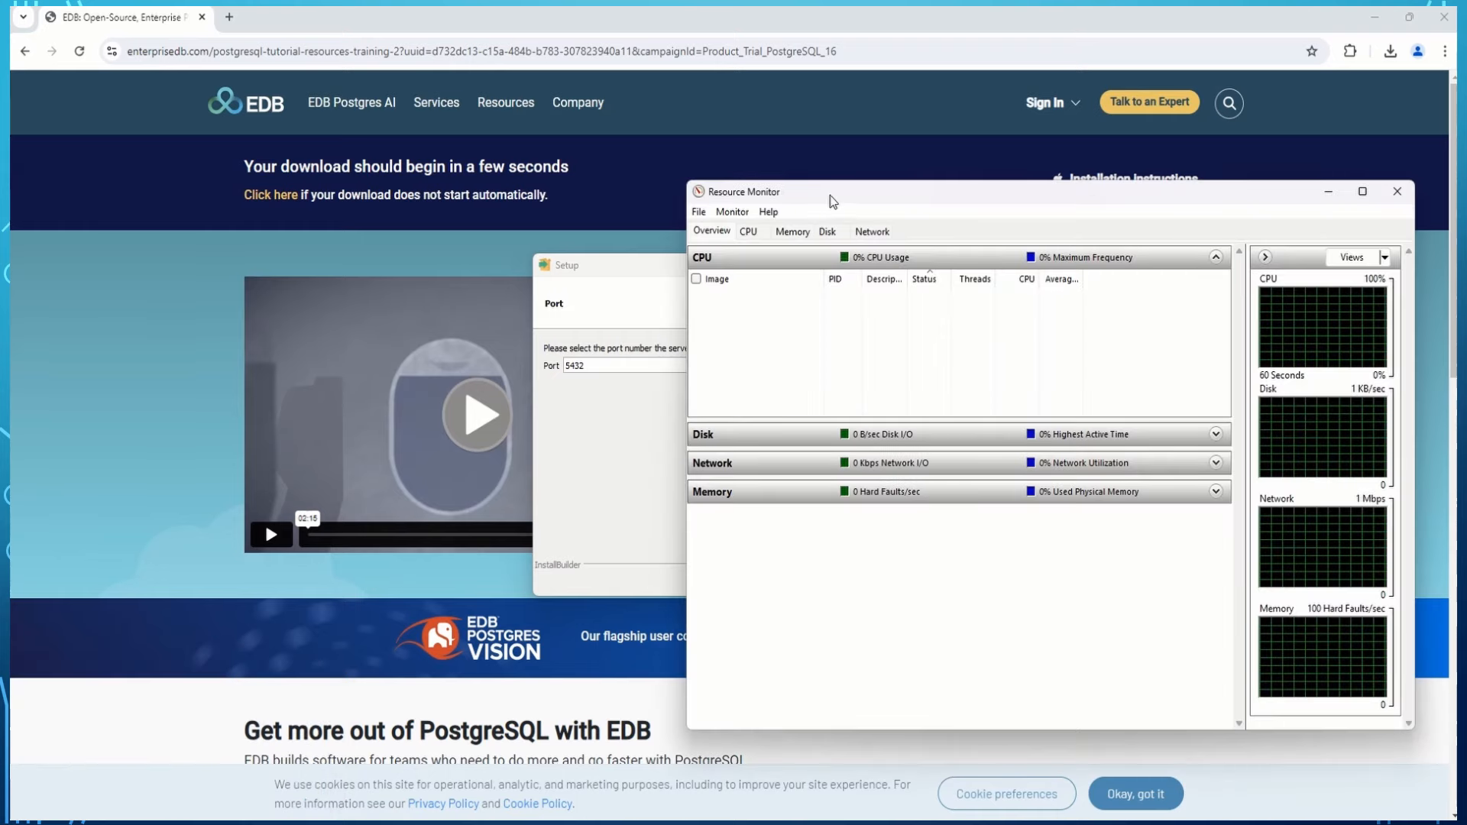
left_click_drag(832, 201, 721, 220)
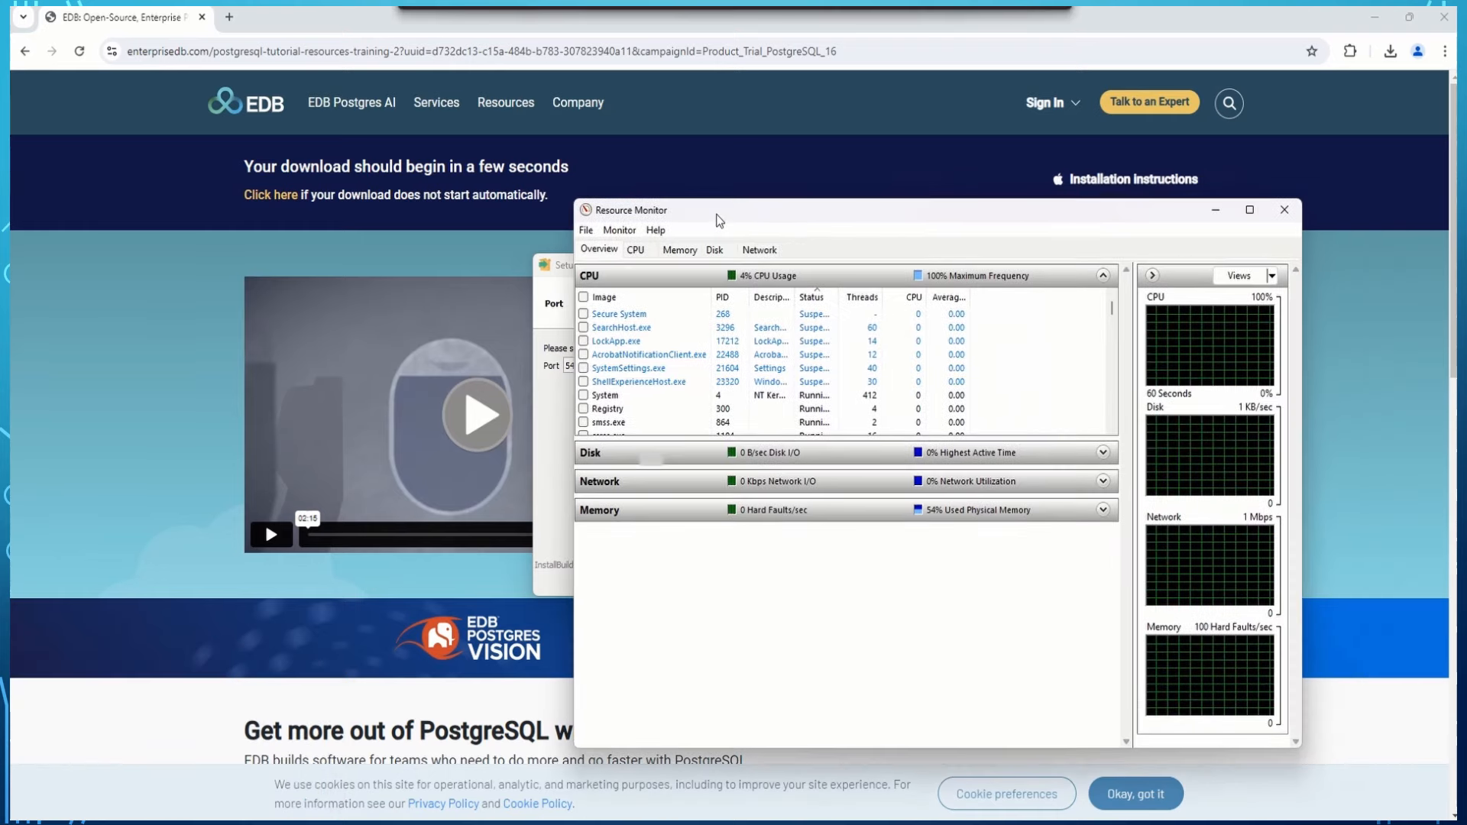
left_click(759, 250)
left_click(1103, 275)
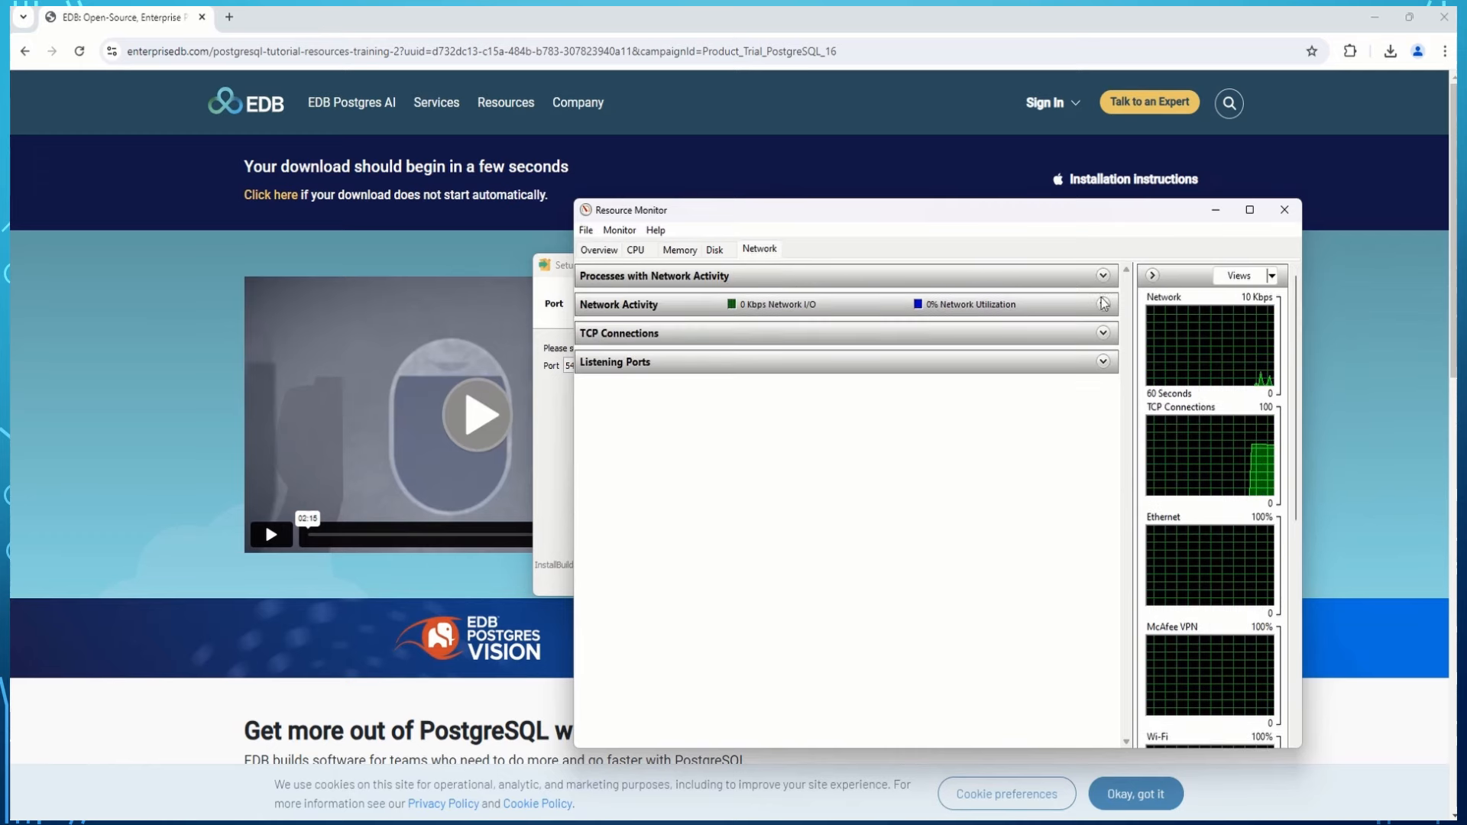
left_click(1103, 361)
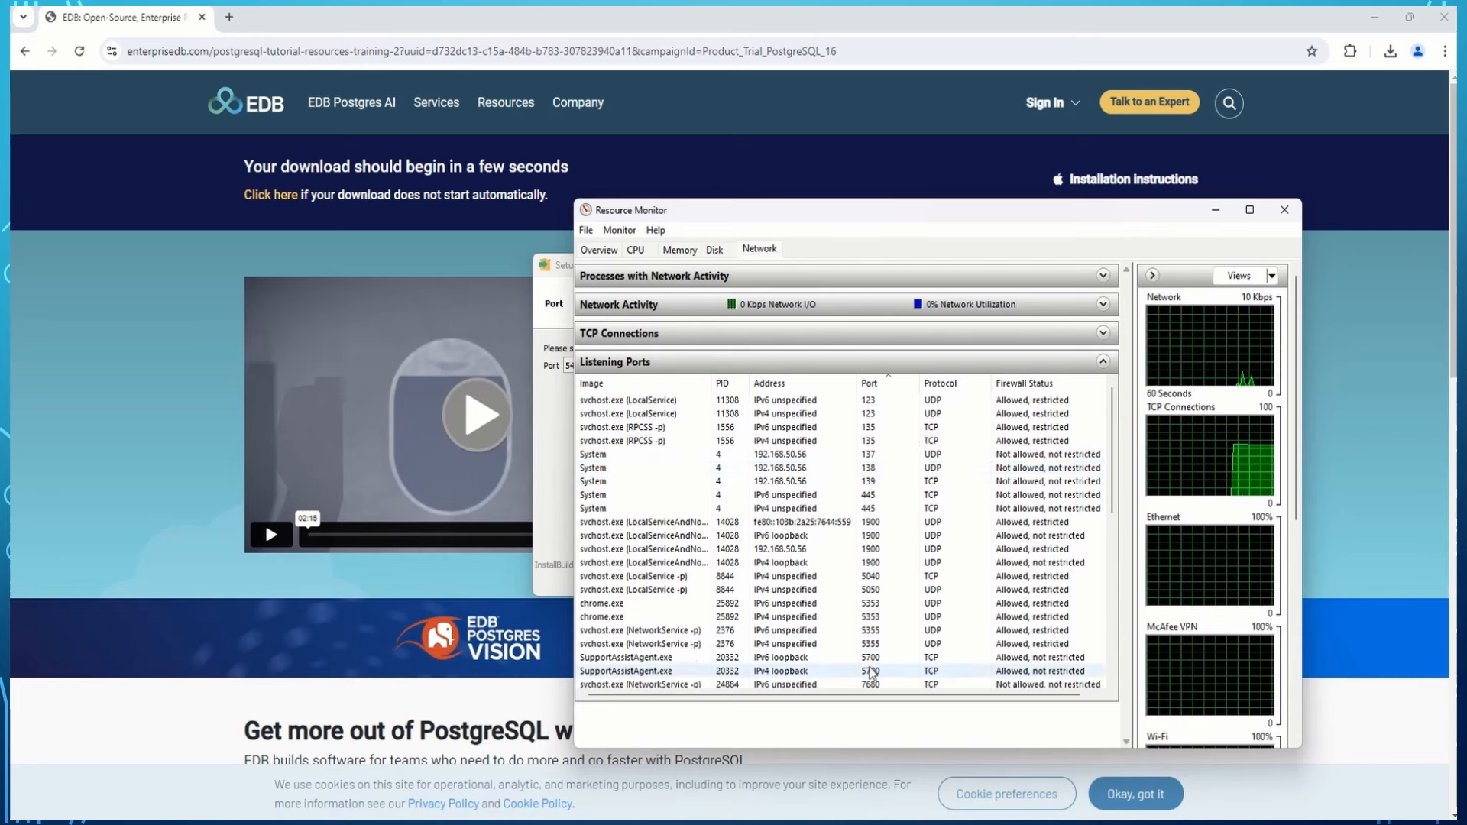
scroll(871, 631, "down", 1)
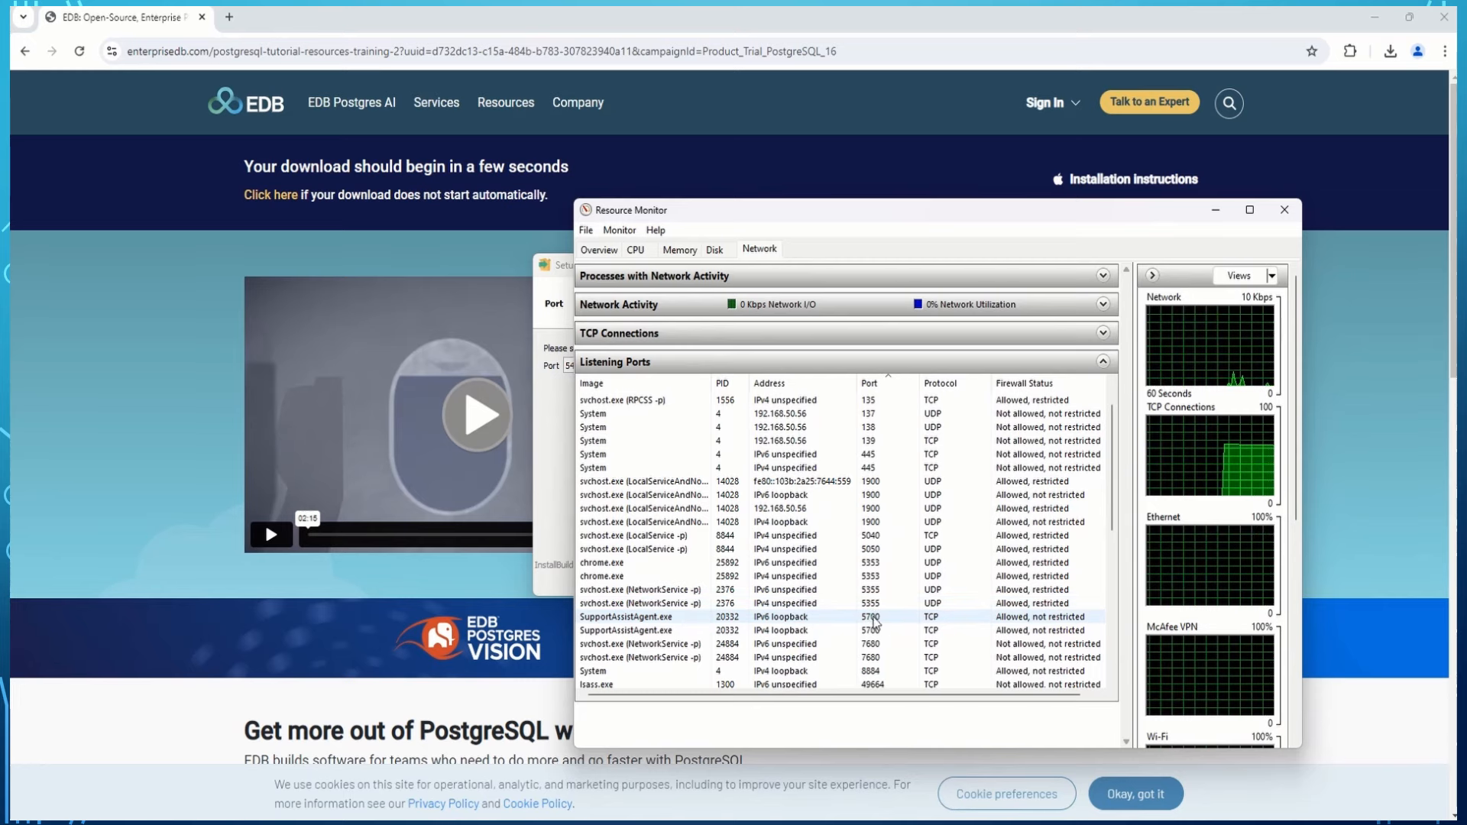
left_click(1286, 215)
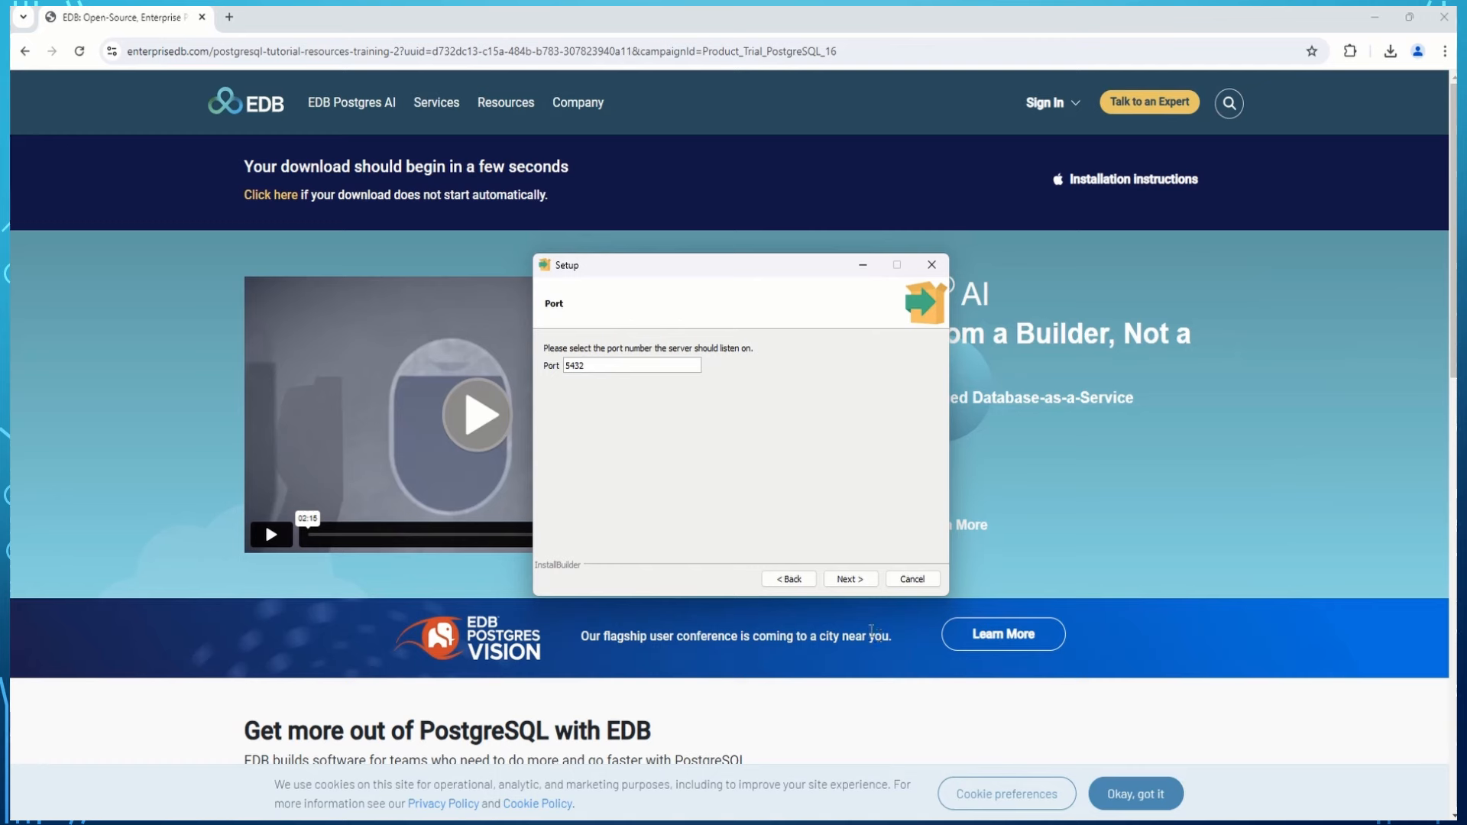
Accept port 5432, the default locale and the summary, then run the installation.
left_click(856, 579)
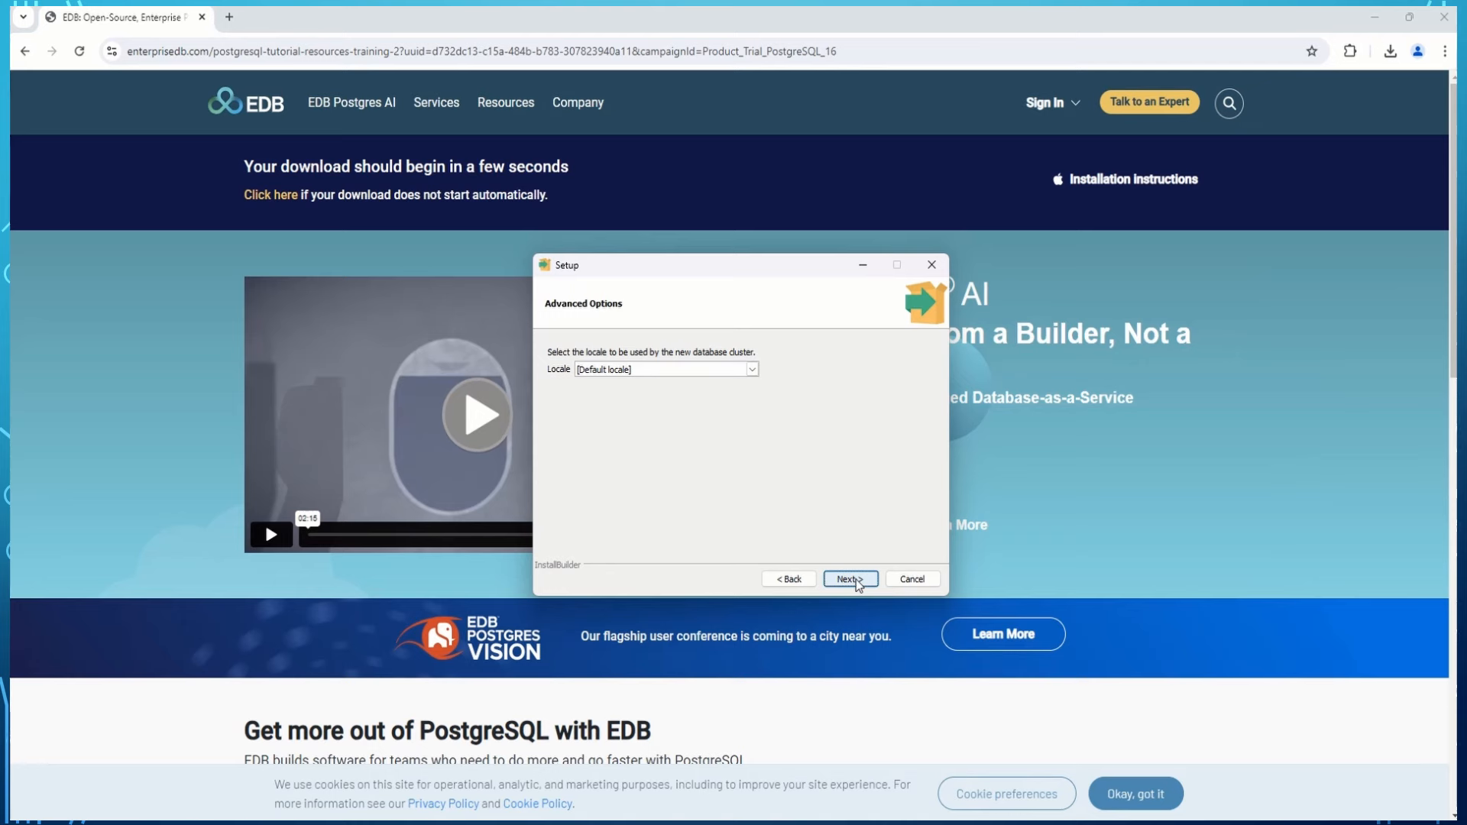
left_click(856, 579)
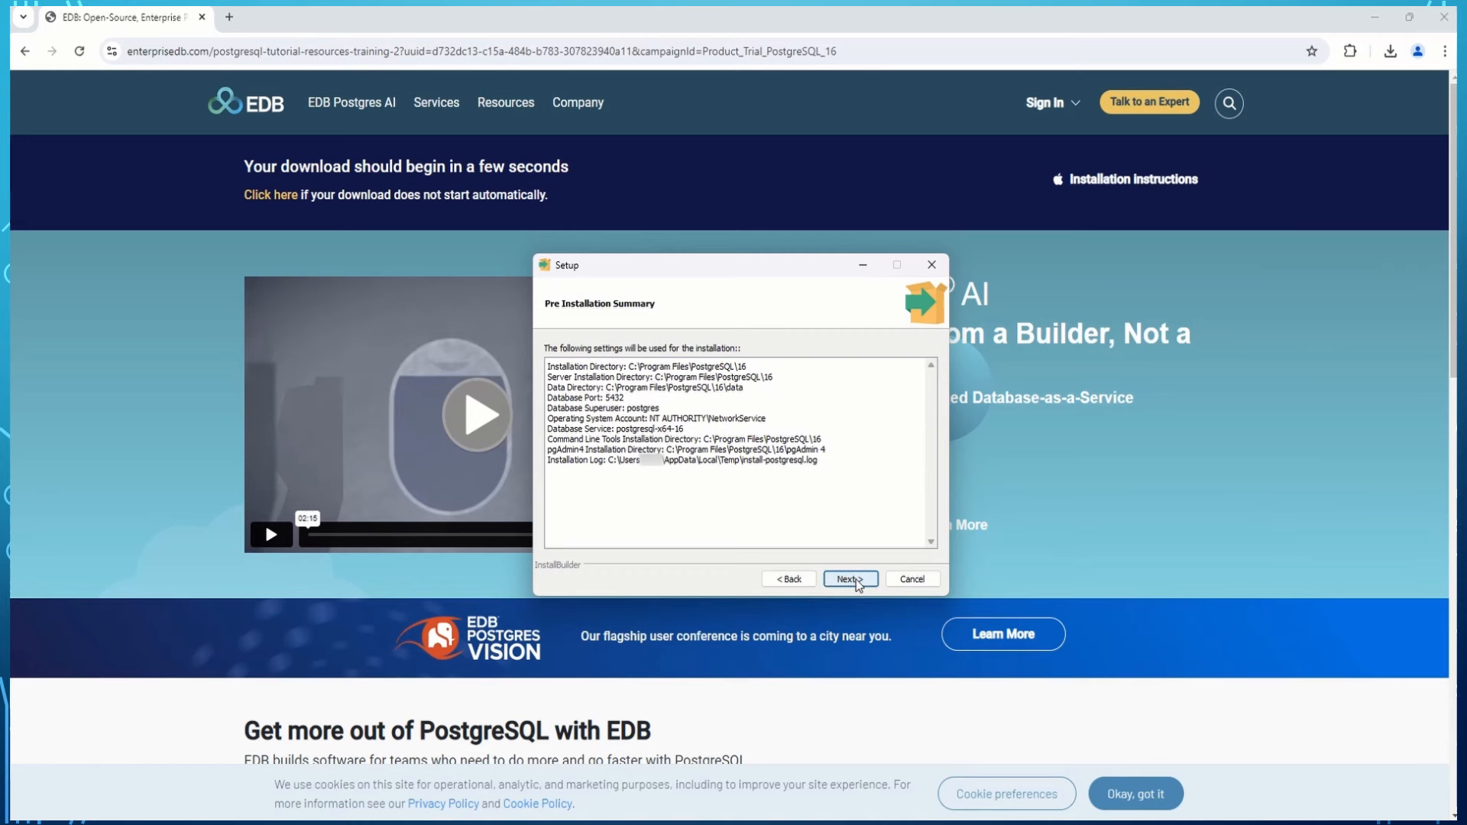
left_click(849, 579)
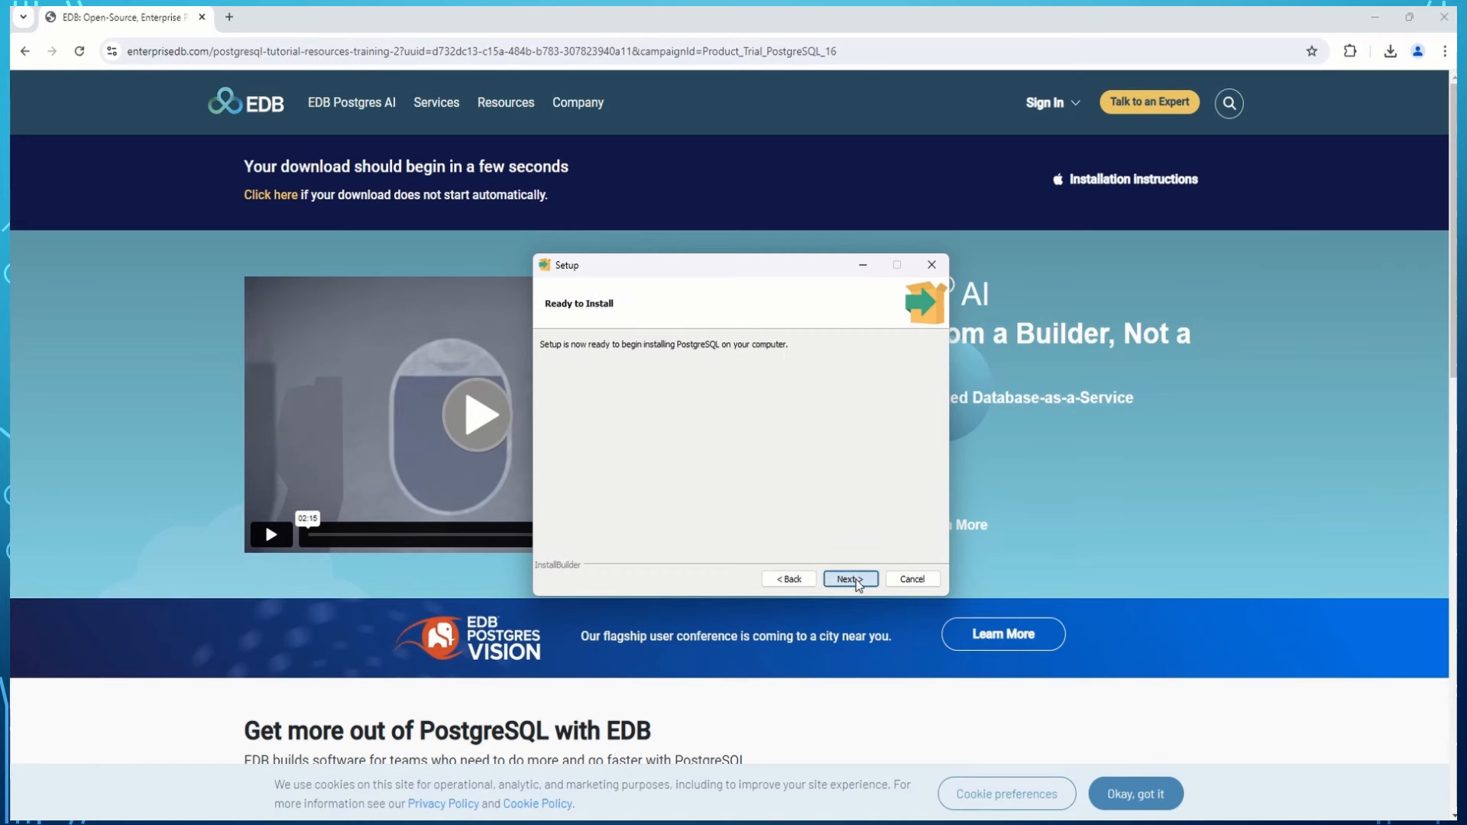
left_click(855, 579)
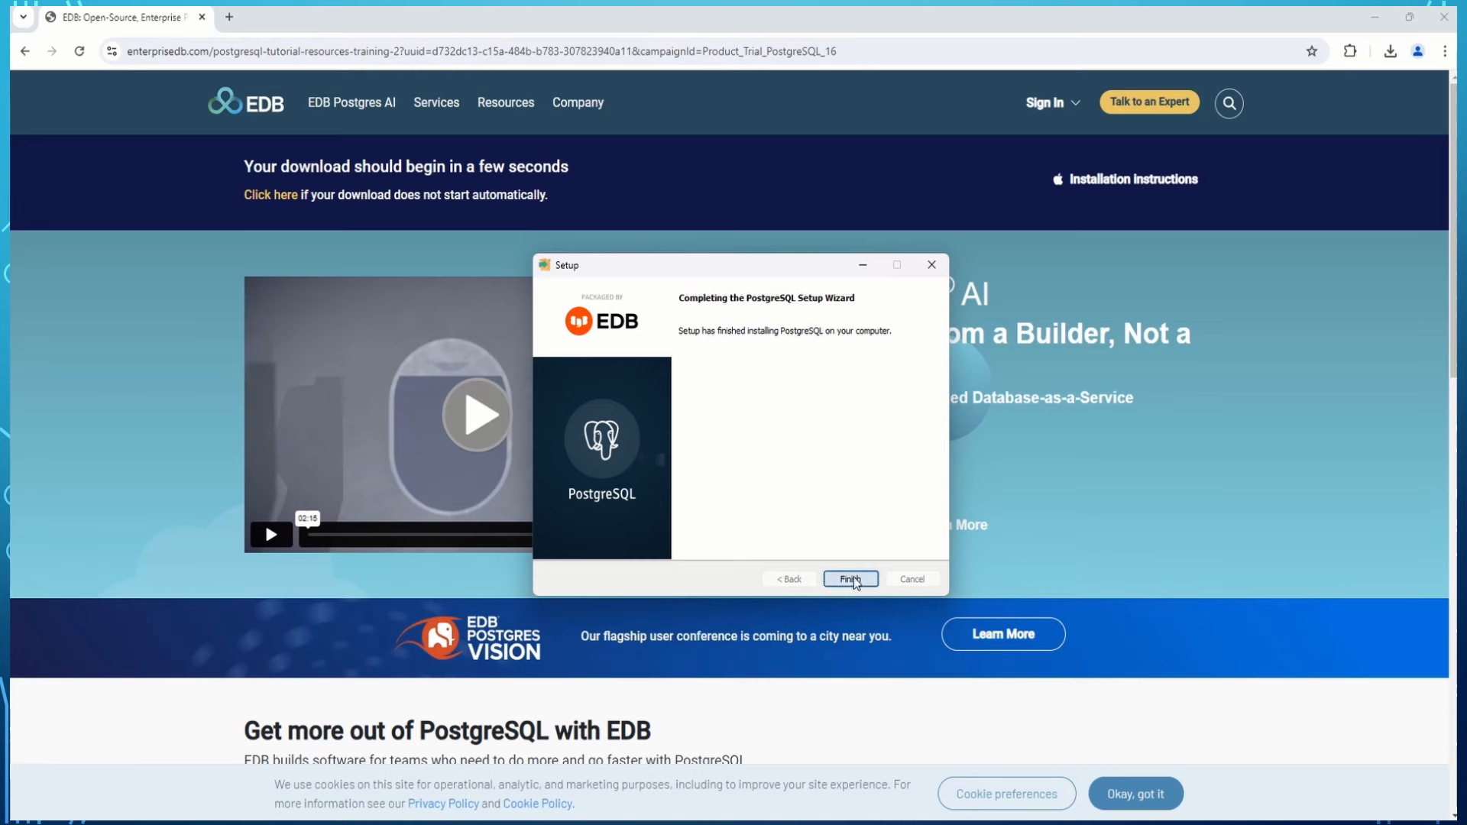
Close the finished wizard and launch pgAdmin 4 from a Start menu search for 'pgadmin'.
left_click(850, 580)
key("super")
type("p")
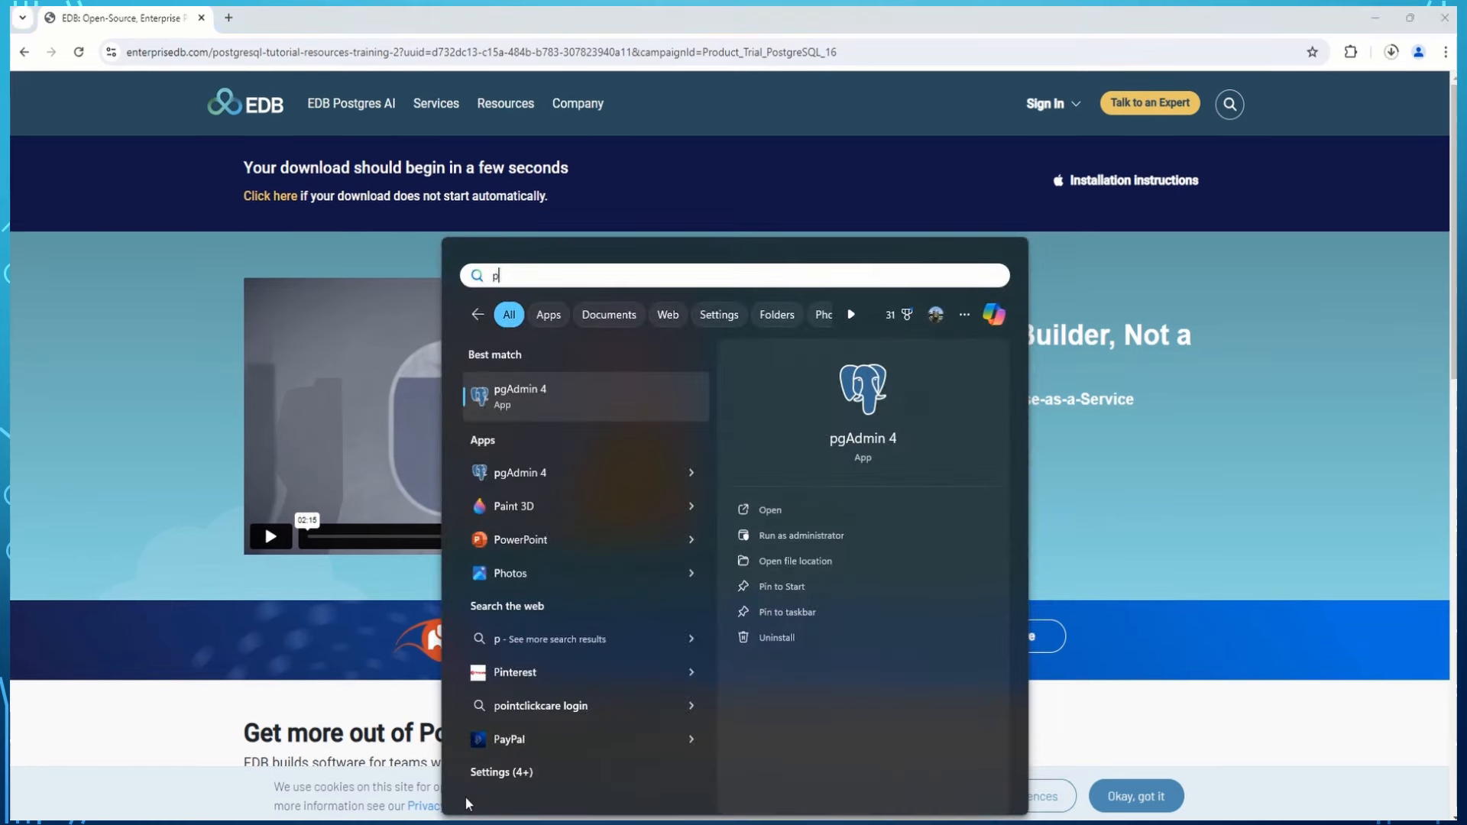
type("gad")
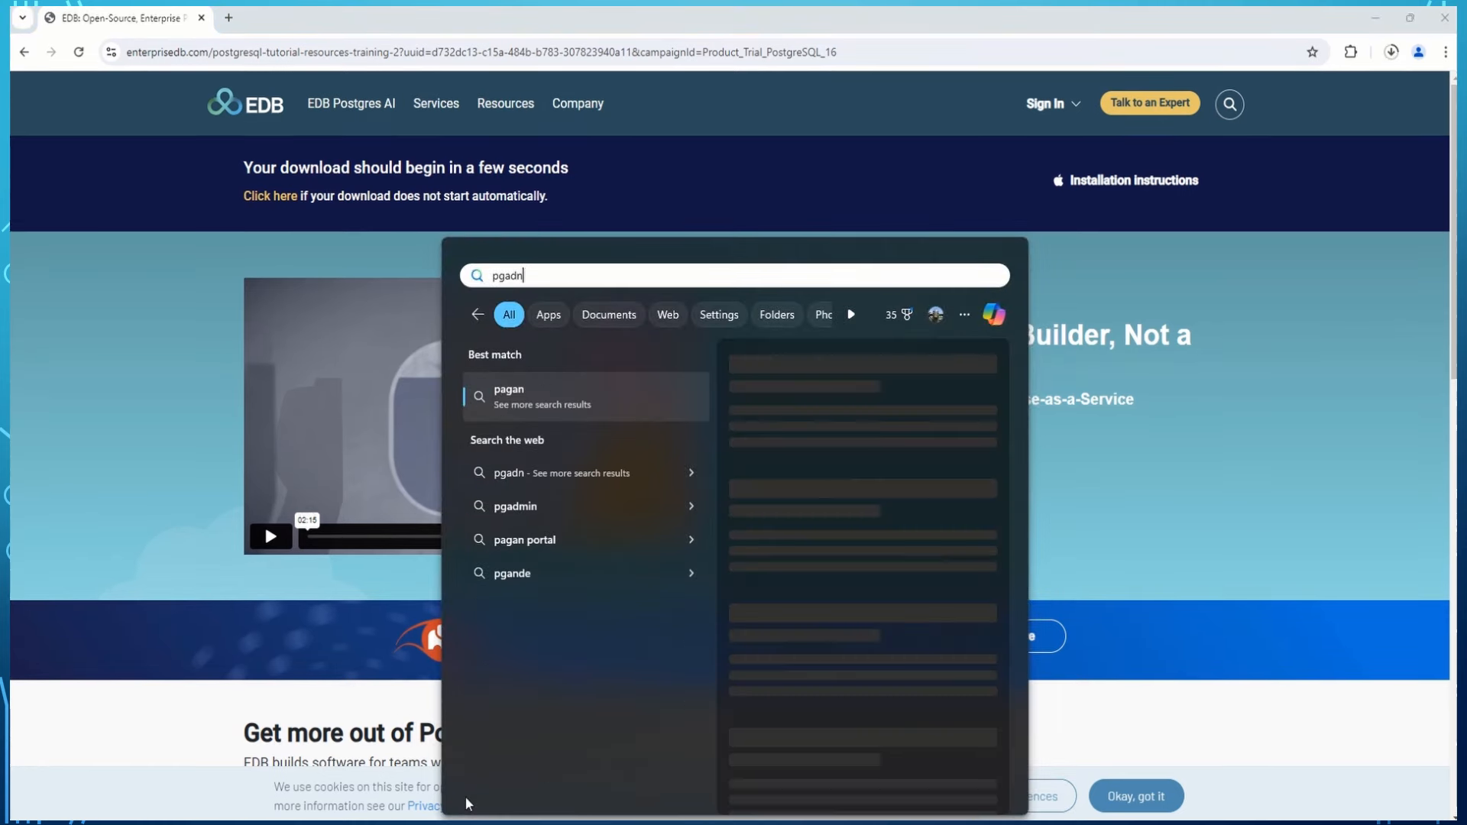
type("min")
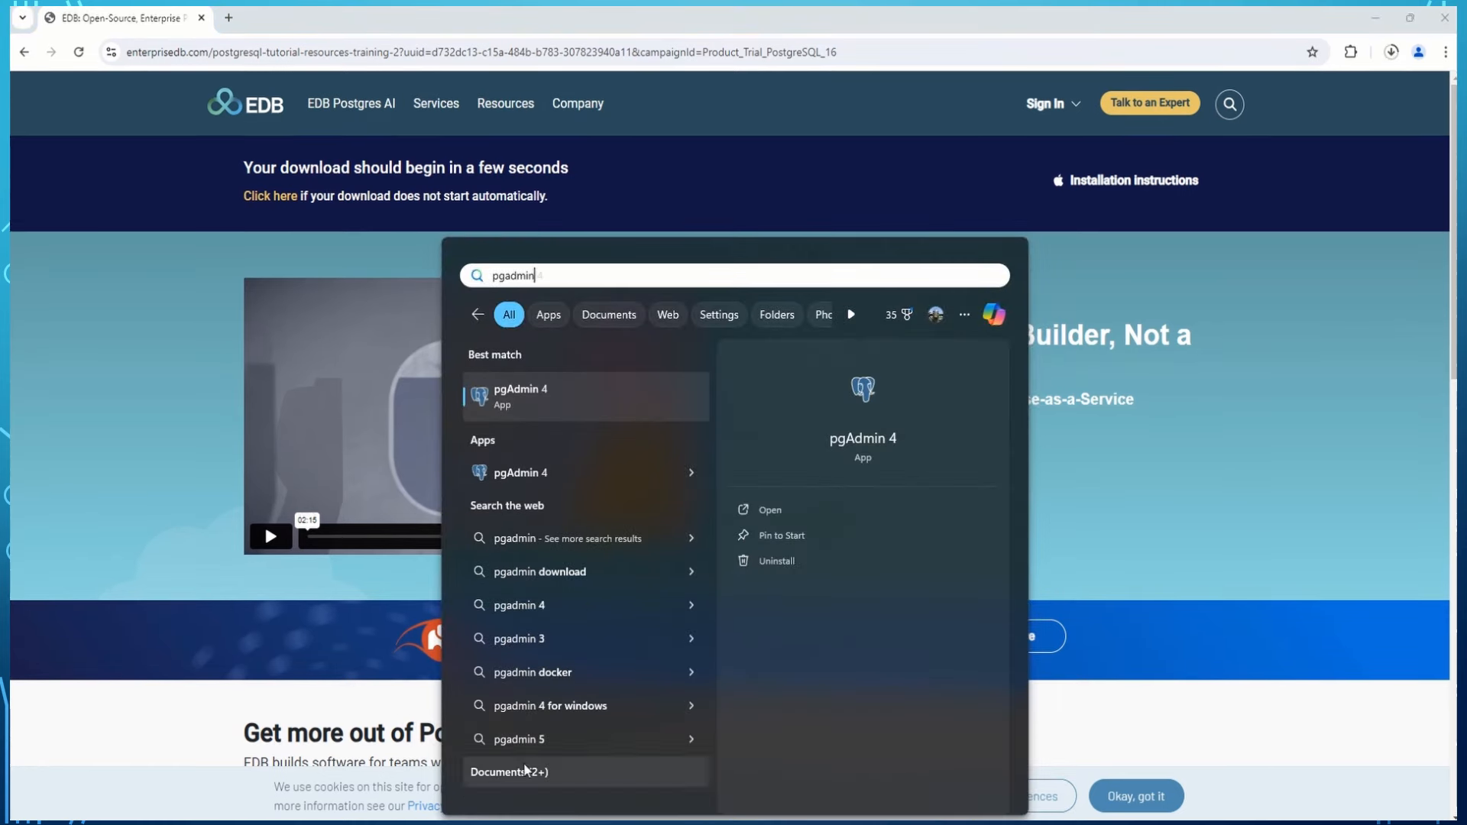
left_click(632, 468)
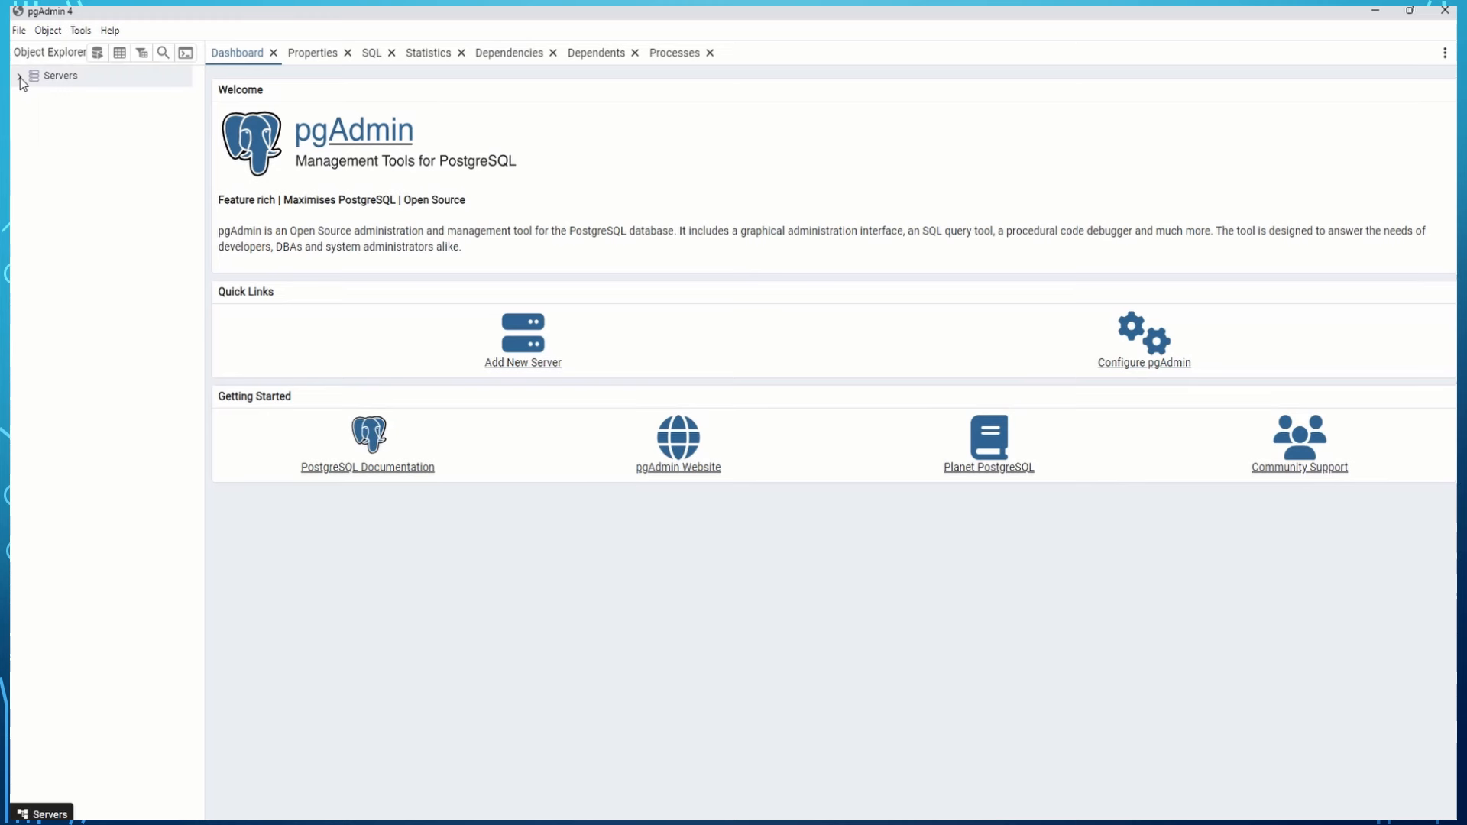
Open PostgreSQL 16 under Servers and connect with the postgres password, leaving it unsaved.
left_click(19, 77)
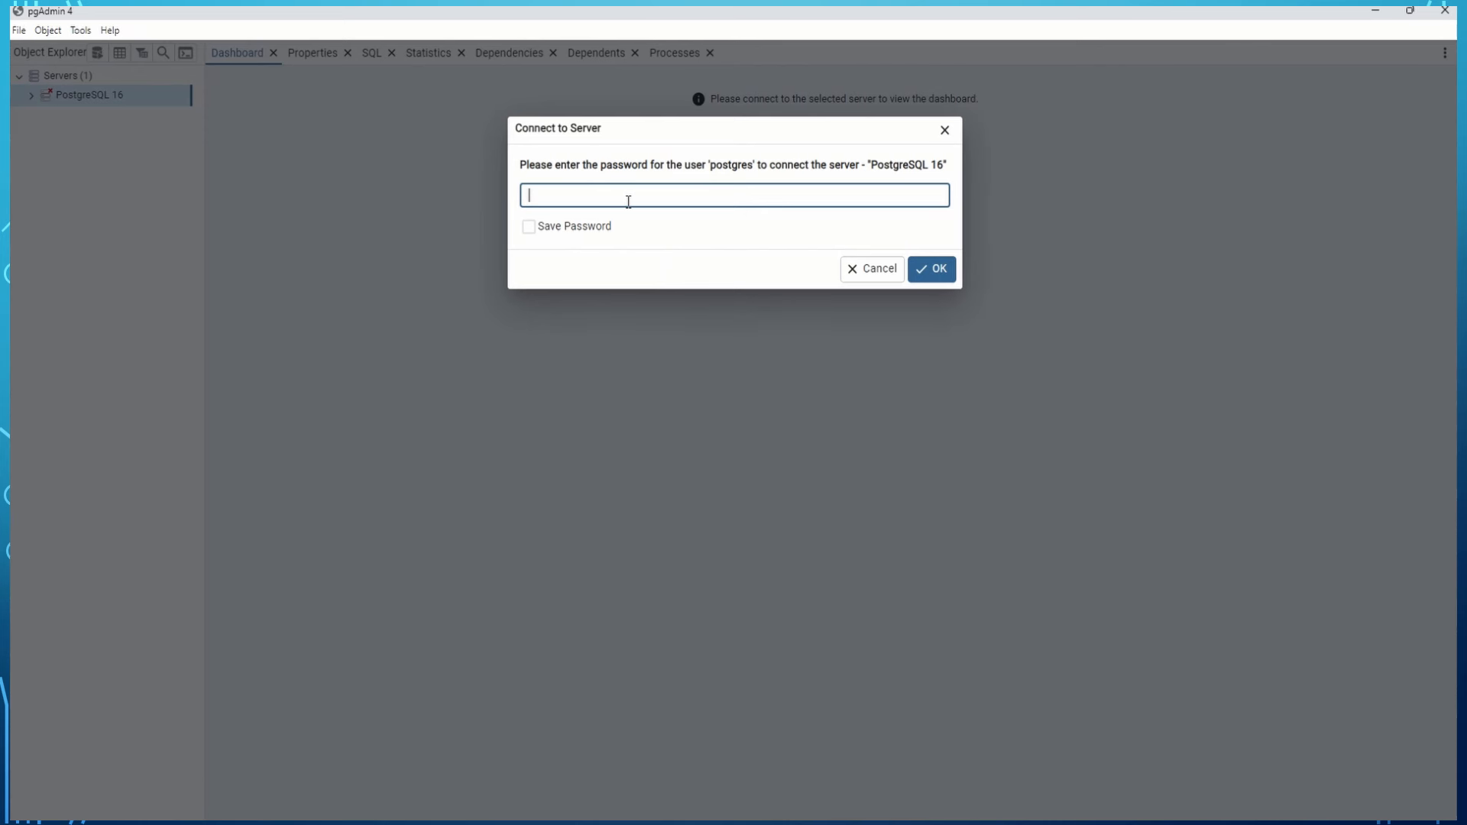
type("123456789")
left_click(569, 236)
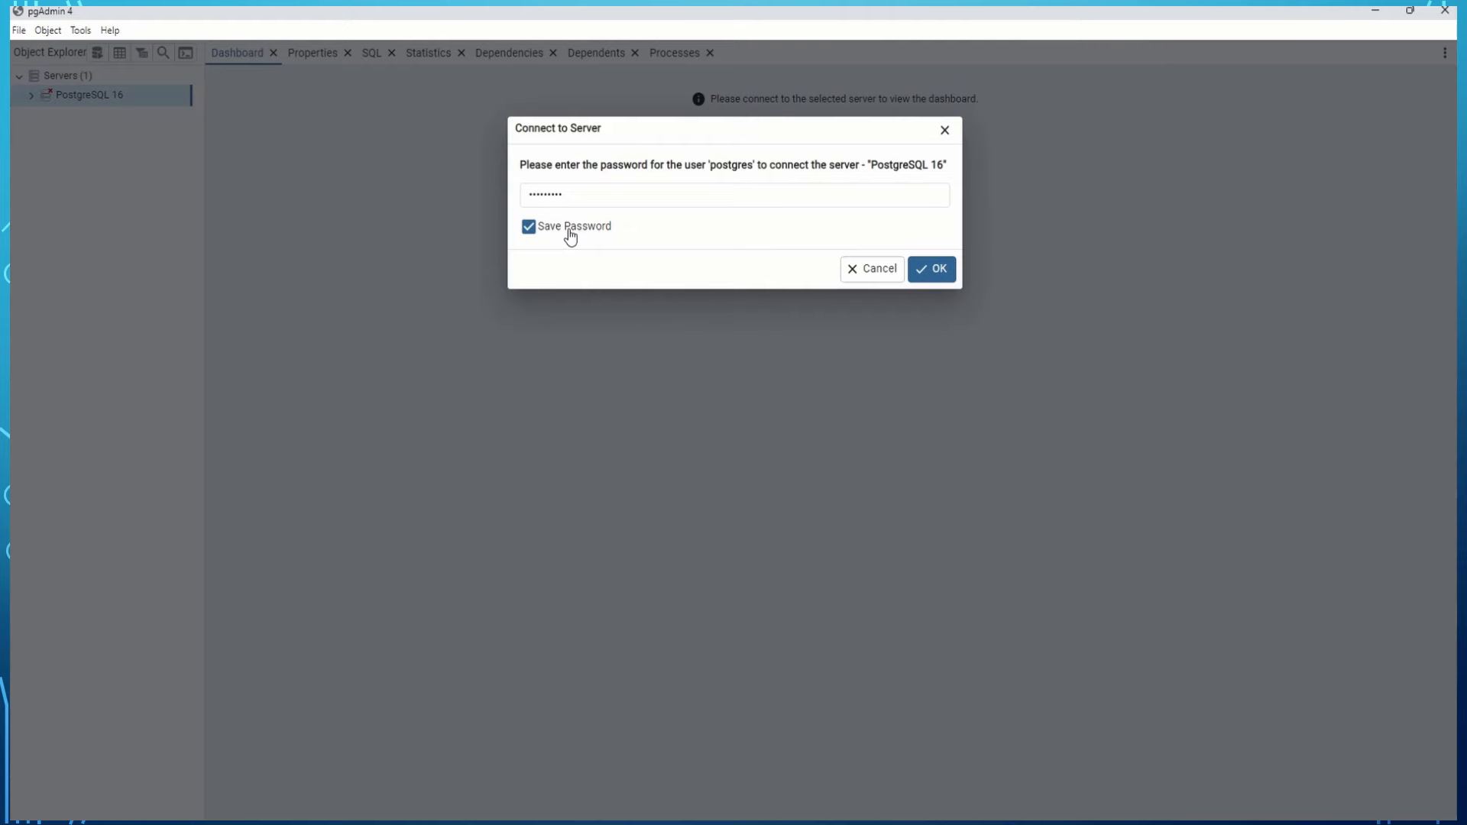
left_click(569, 236)
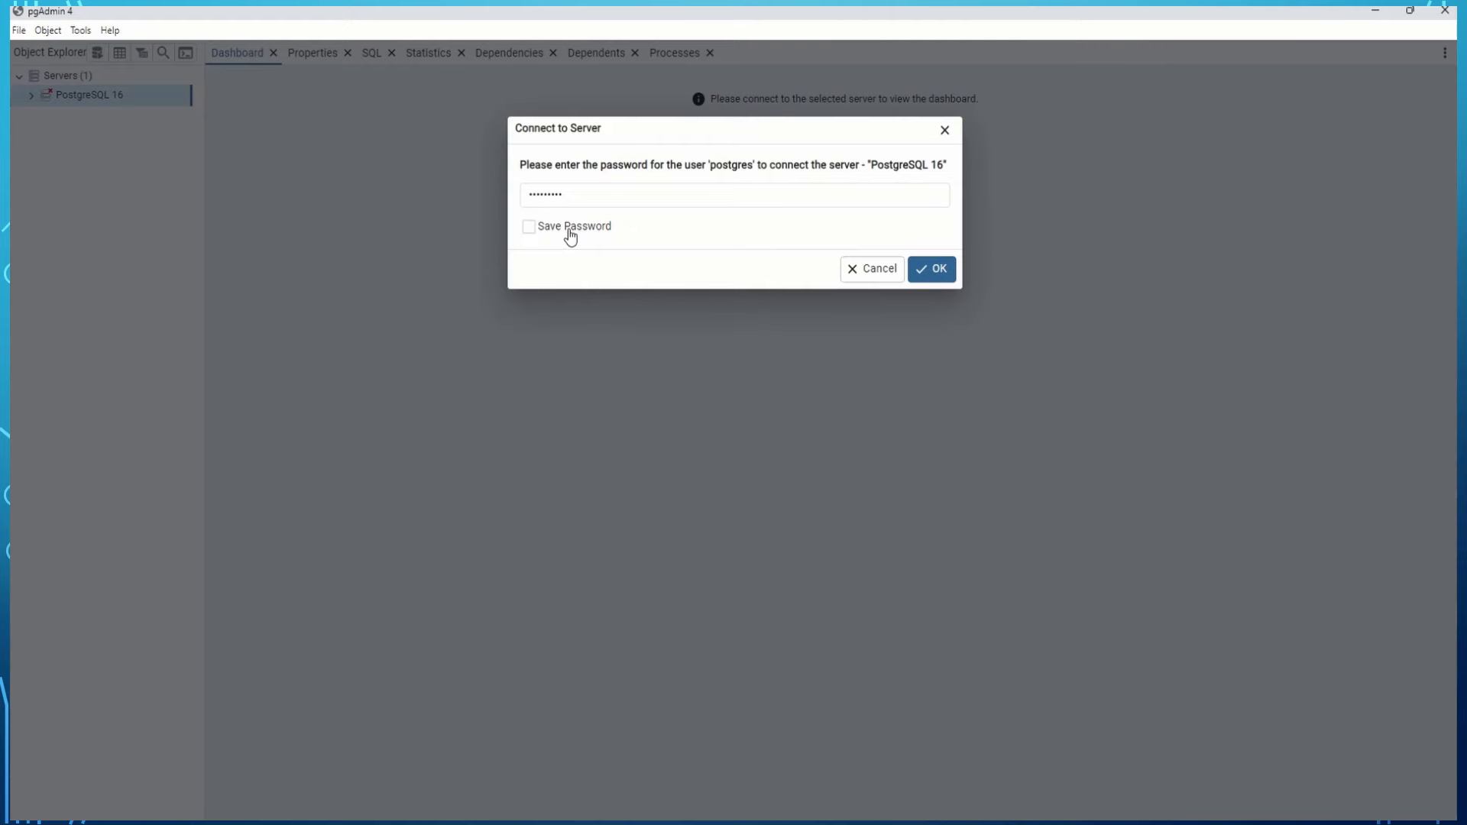
left_click(936, 270)
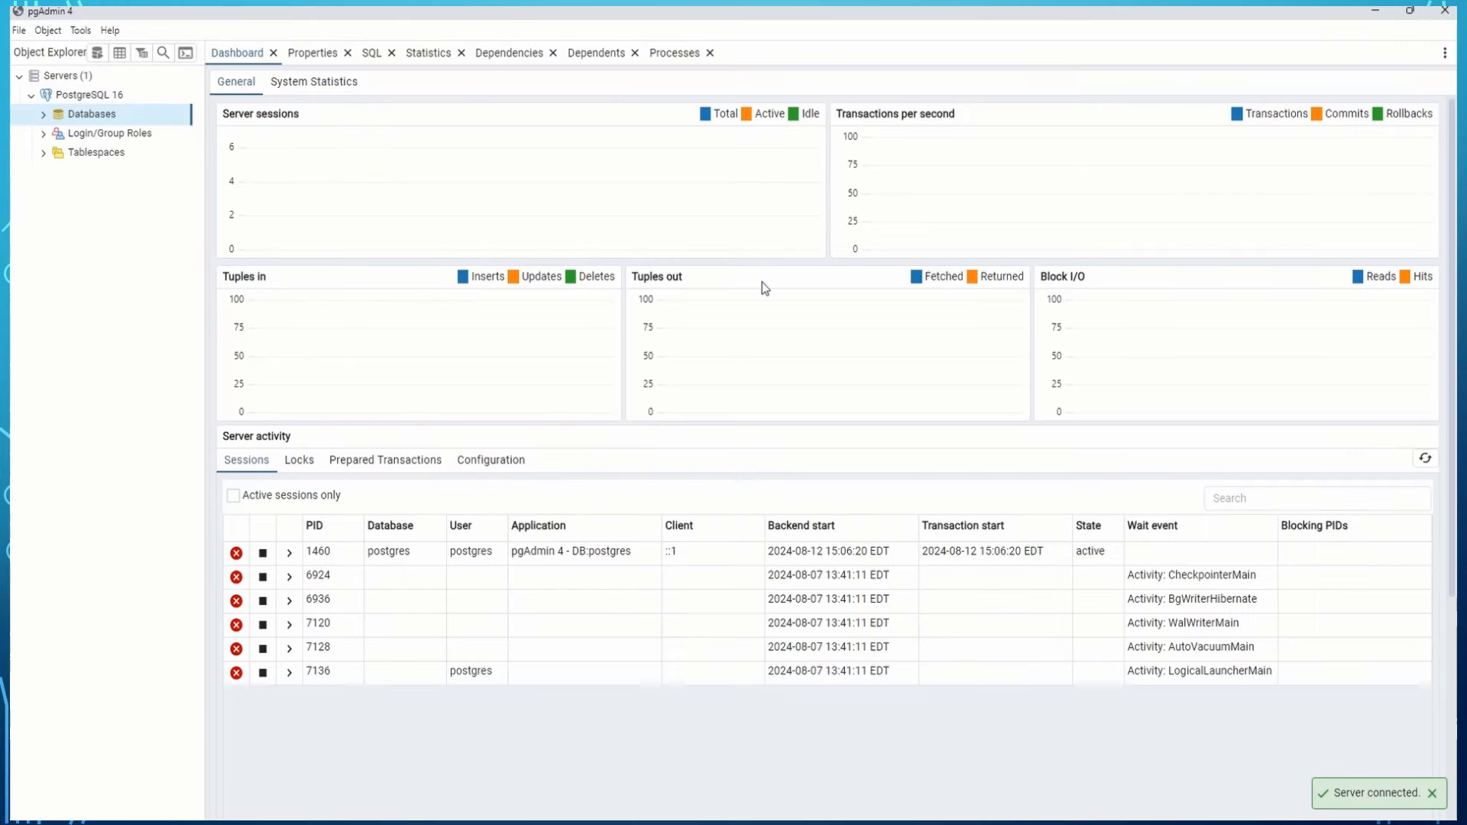